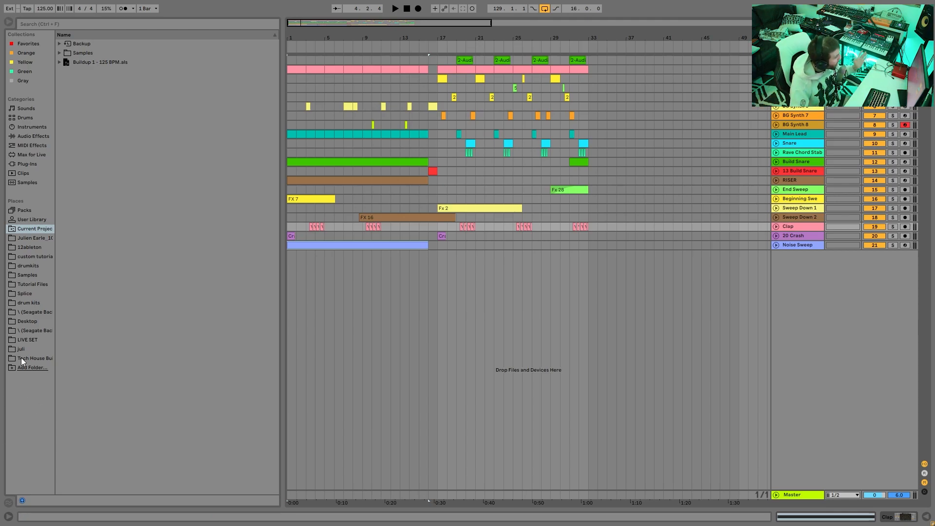
Step: Browse the Tech House sample folder, viewing the contents of Buildup 2 - 126 BPM D#minor and Buildup 1 - 125 BPM Fminor
{"action": "left_click", "coordinate": [38, 359]}
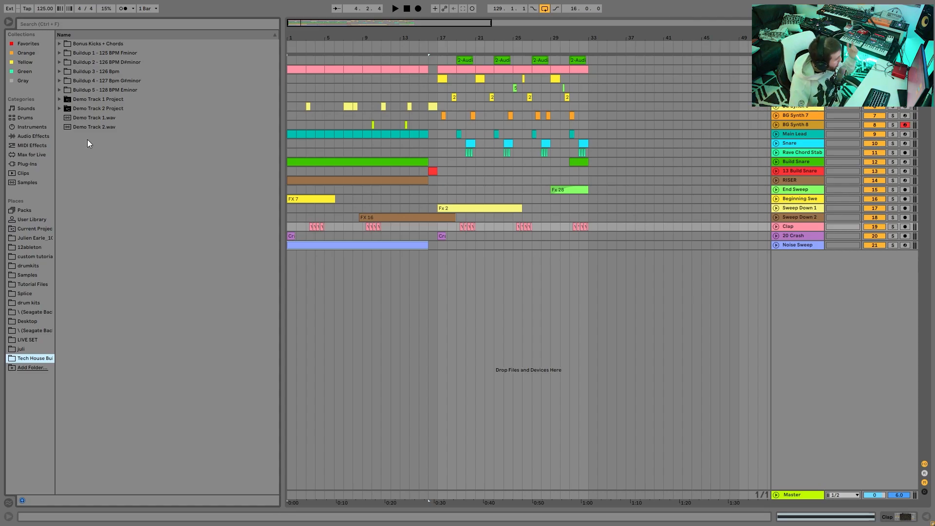
{"action": "double_click", "coordinate": [91, 54]}
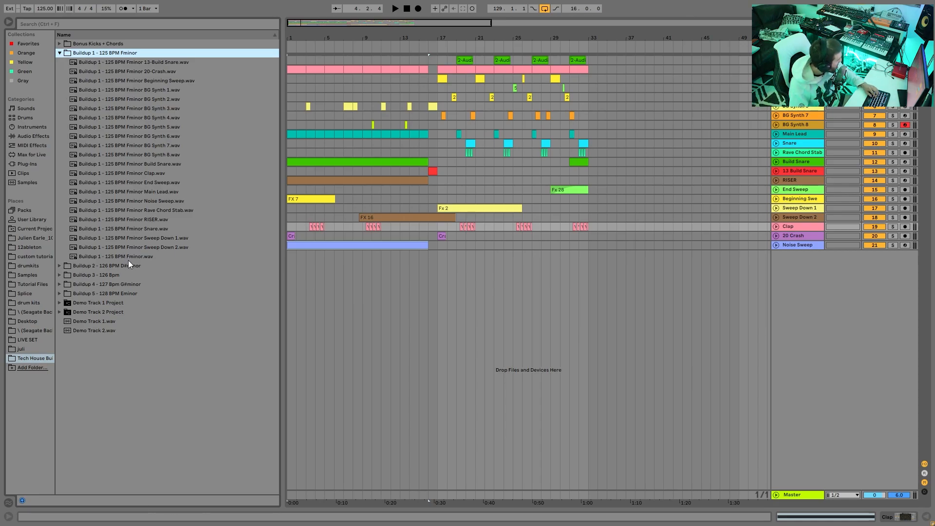
{"action": "double_click", "coordinate": [115, 265]}
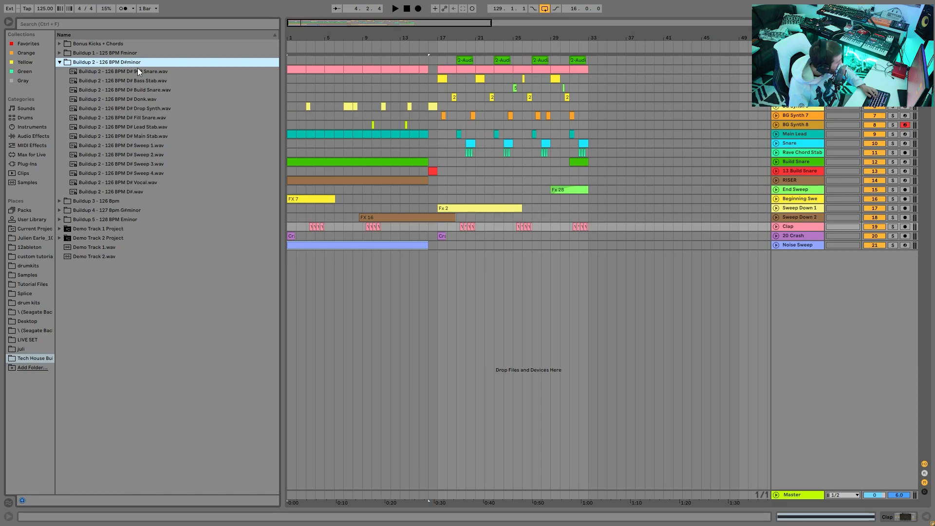
{"action": "left_click", "coordinate": [112, 53]}
{"action": "double_click", "coordinate": [112, 53]}
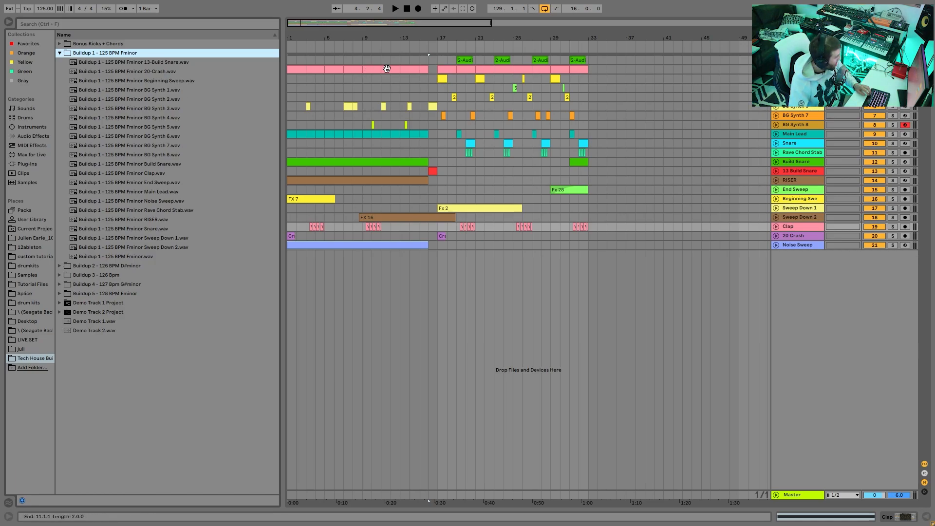
Step: Solo the tracks BG Synth 1 to BG Synth 8 and listen to them from bar 17
{"action": "left_click", "coordinate": [437, 81]}
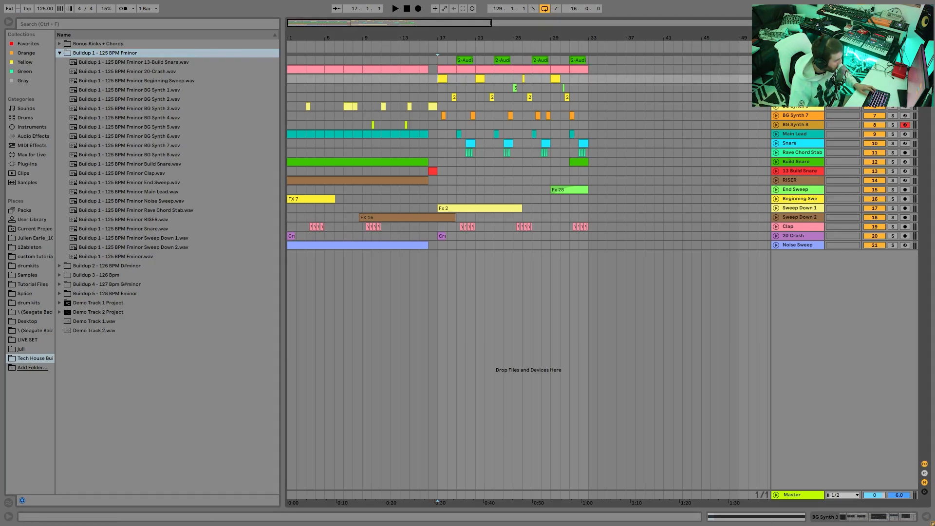
{"action": "left_click", "coordinate": [794, 60]}
{"action": "left_click", "coordinate": [789, 124]}
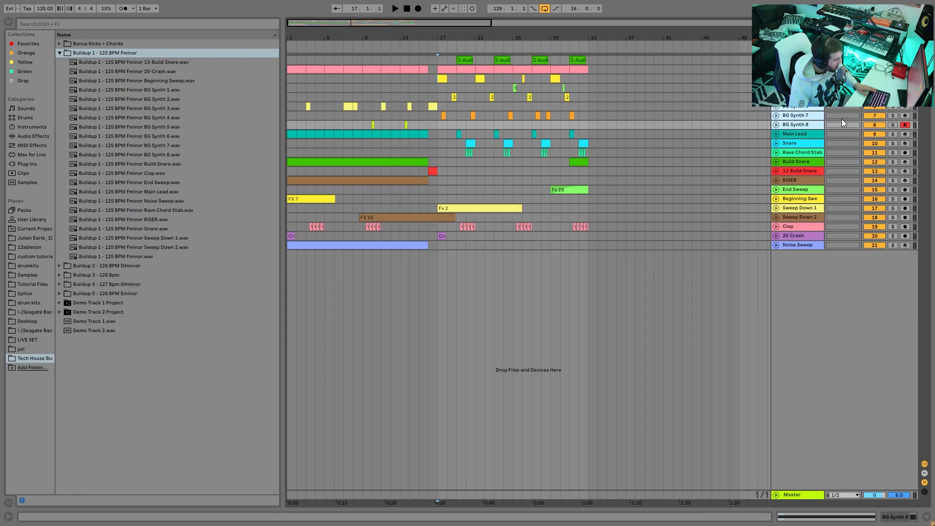
{"action": "left_click", "coordinate": [891, 124]}
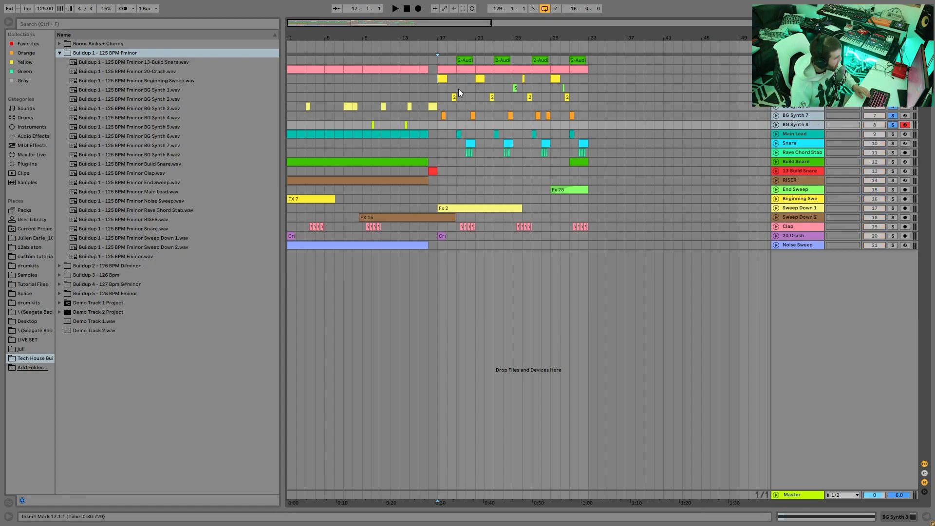
{"action": "key", "text": "space"}
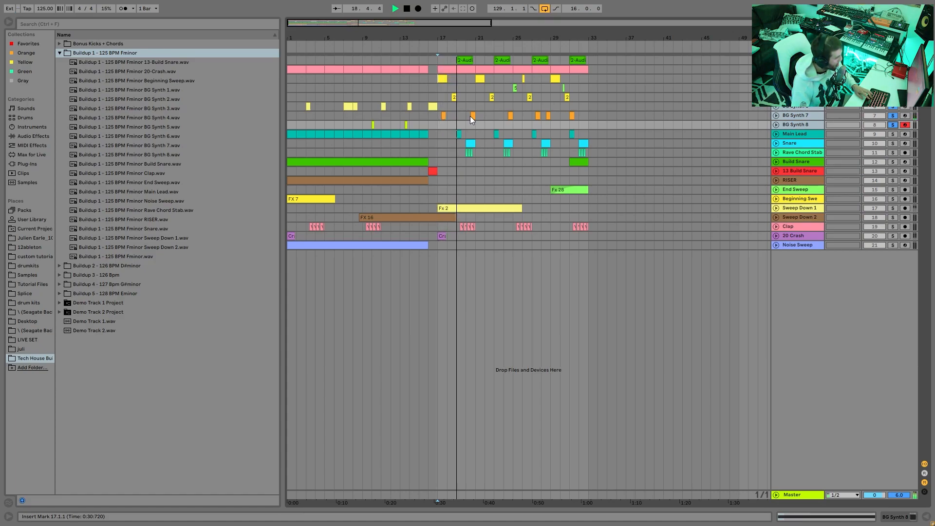
{"action": "key", "text": "space"}
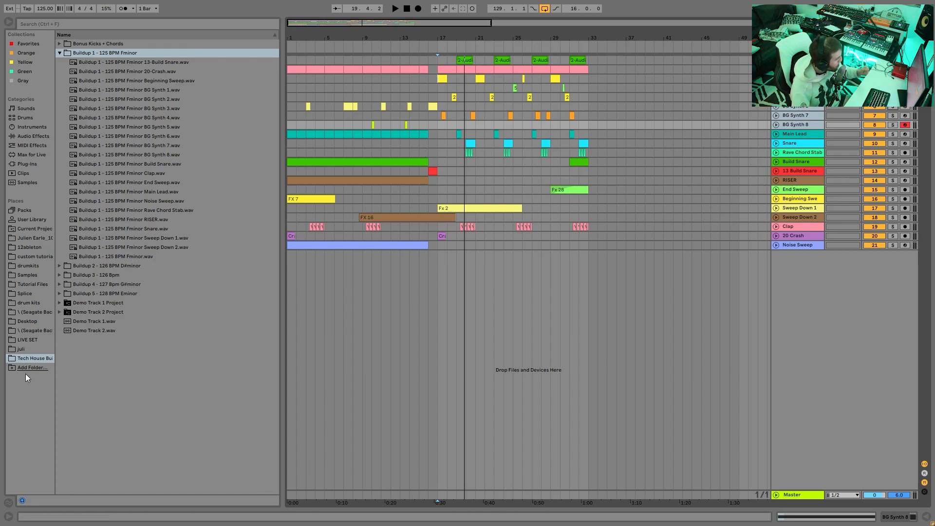
Step: Examine the contents of the Buildup 5 - 128 BPM Eminor and Bonus Kicks + Chords sample folders
{"action": "left_click", "coordinate": [113, 293]}
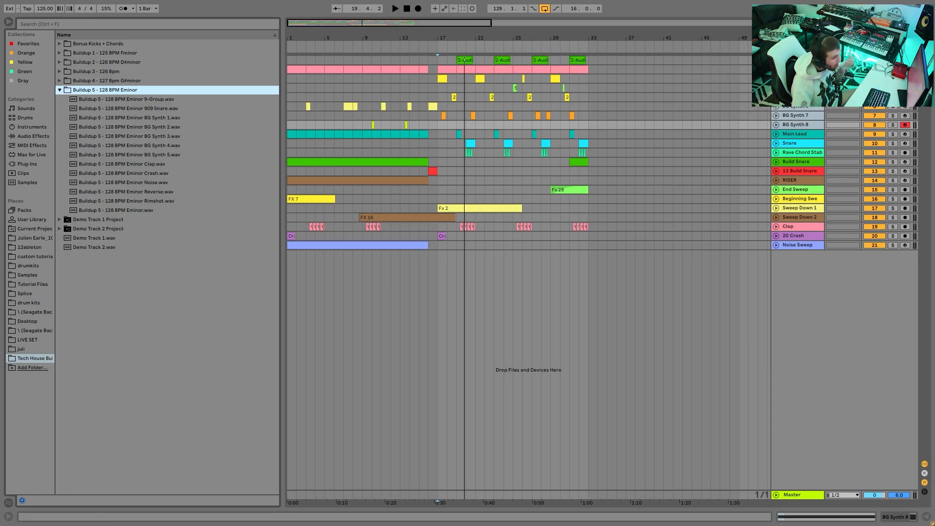
{"action": "left_click", "coordinate": [771, 175]}
{"action": "left_click", "coordinate": [799, 60]}
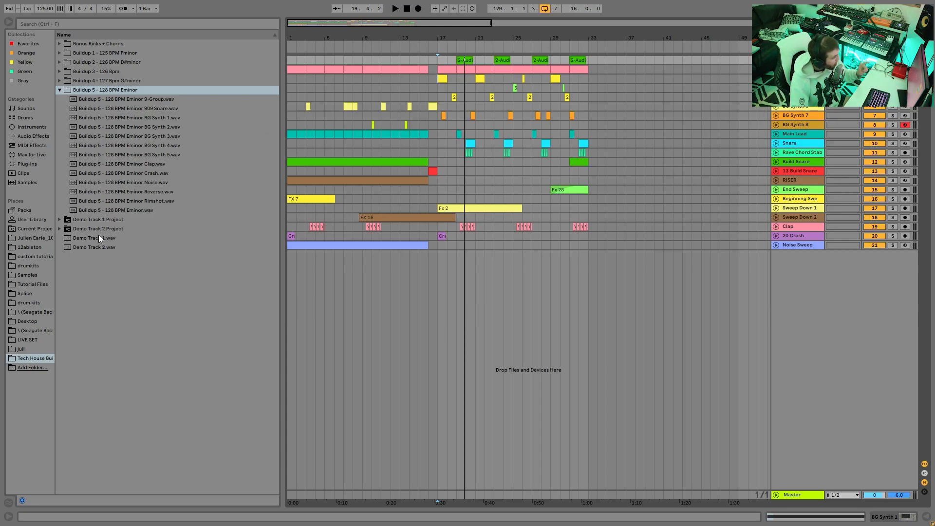
{"action": "left_click", "coordinate": [59, 43]}
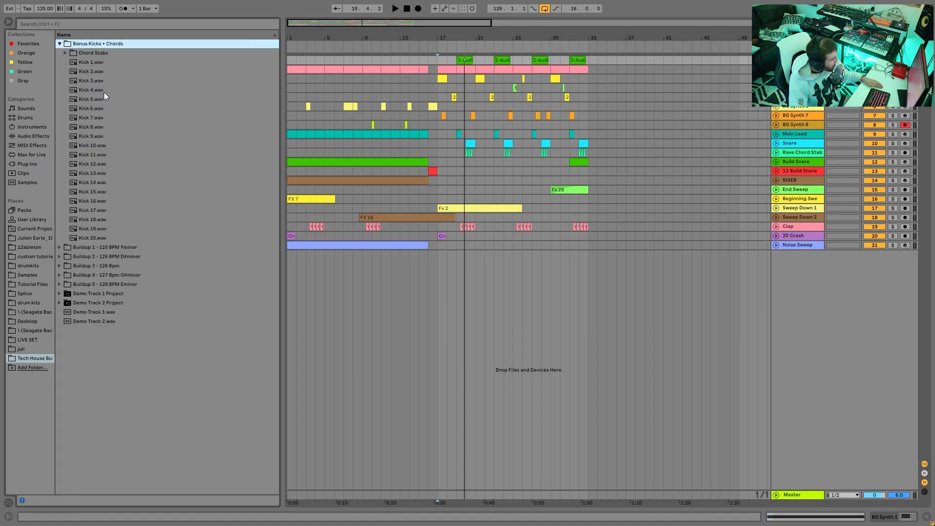
{"action": "left_click", "coordinate": [60, 44]}
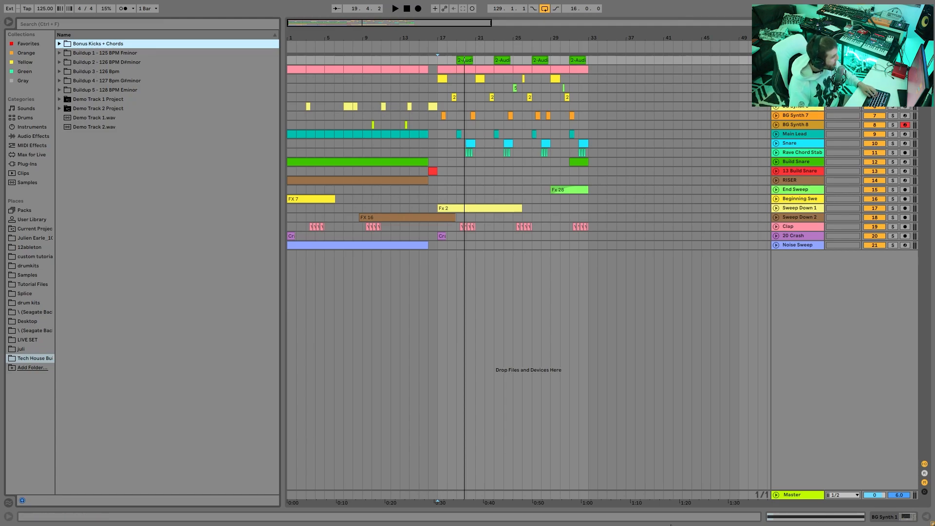
Step: Play the full arrangement from bar 17 and reset the Master track's 6.0 level to 0
{"action": "left_click", "coordinate": [290, 81]}
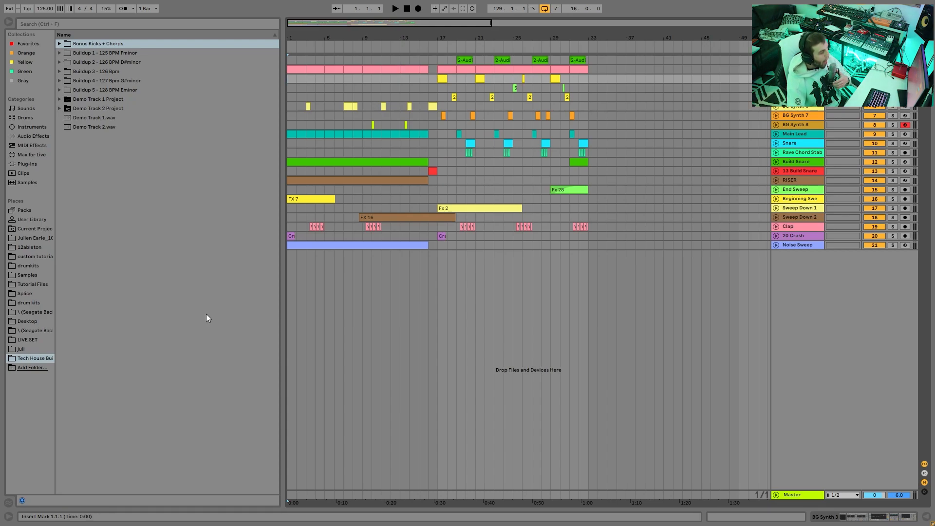
{"action": "left_click", "coordinate": [441, 88]}
{"action": "key", "text": "space"}
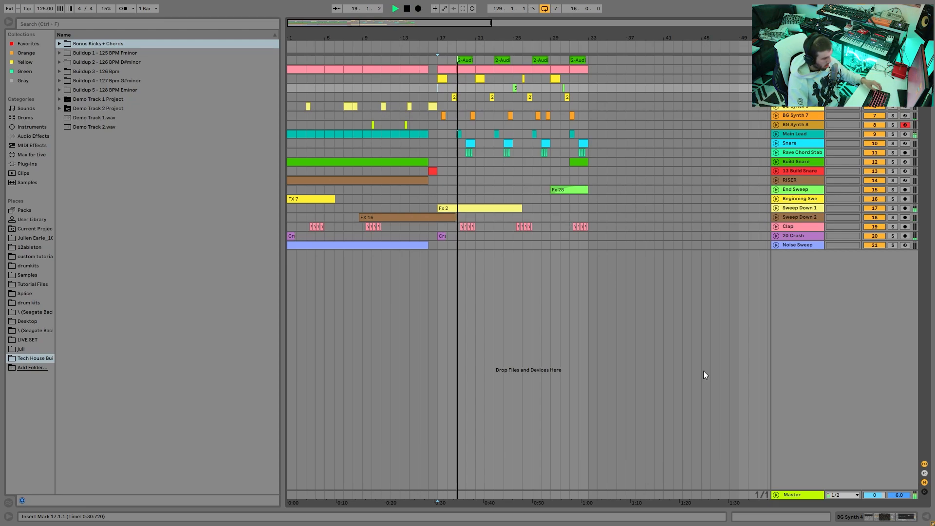
{"action": "double_click", "coordinate": [902, 495]}
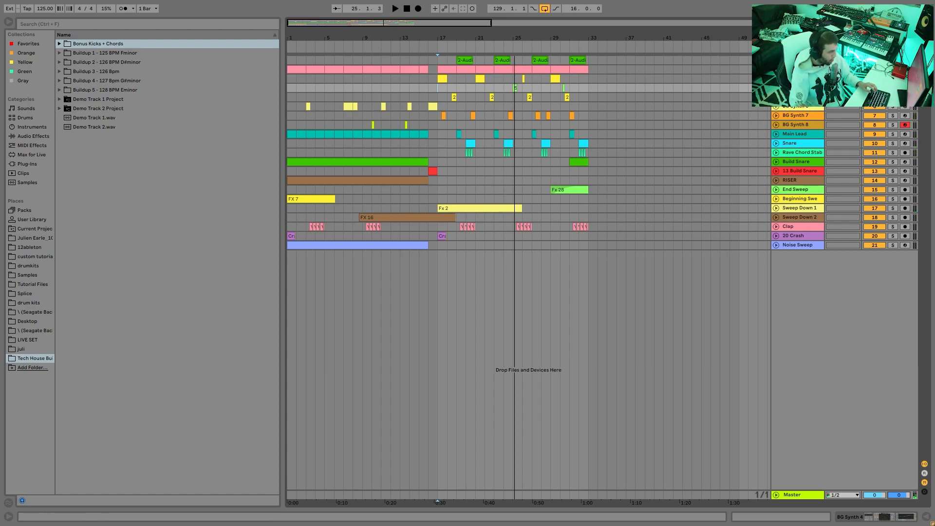
Step: Listen to the arrangement from bar 25, and replay its section starting at bar 17
{"action": "left_click", "coordinate": [515, 95]}
{"action": "key", "text": "space"}
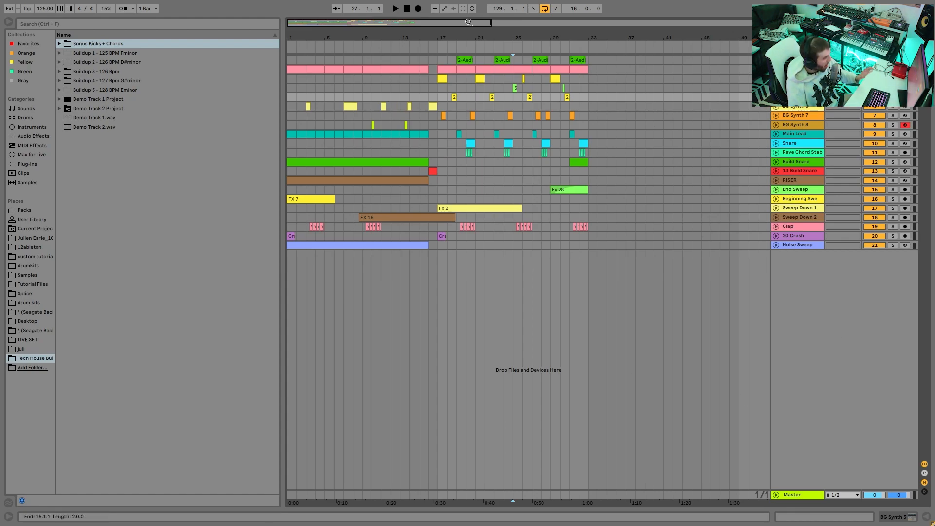
{"action": "left_click", "coordinate": [444, 96]}
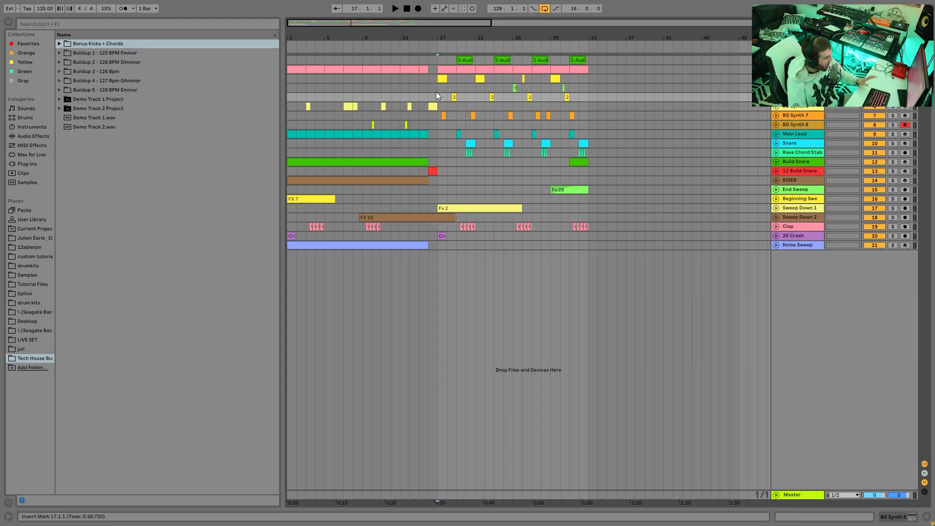
{"action": "key", "text": "space"}
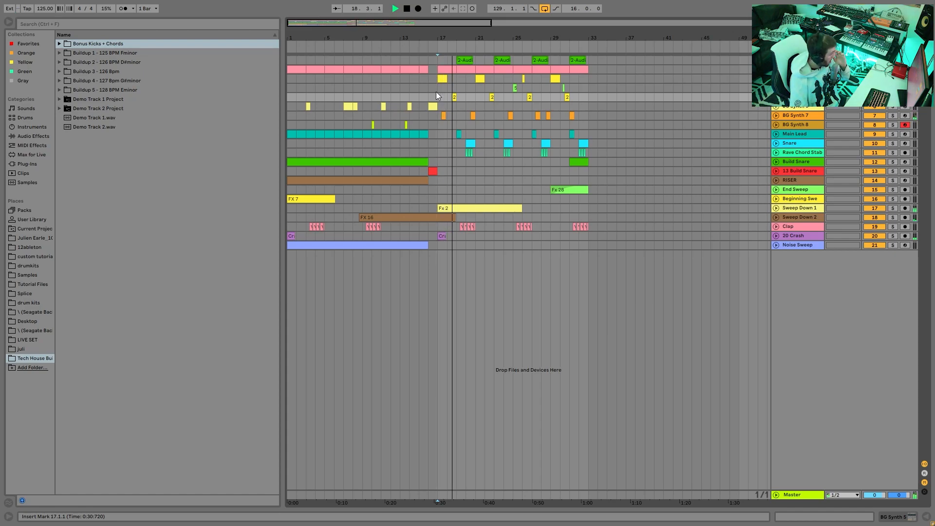
{"action": "key", "text": "space"}
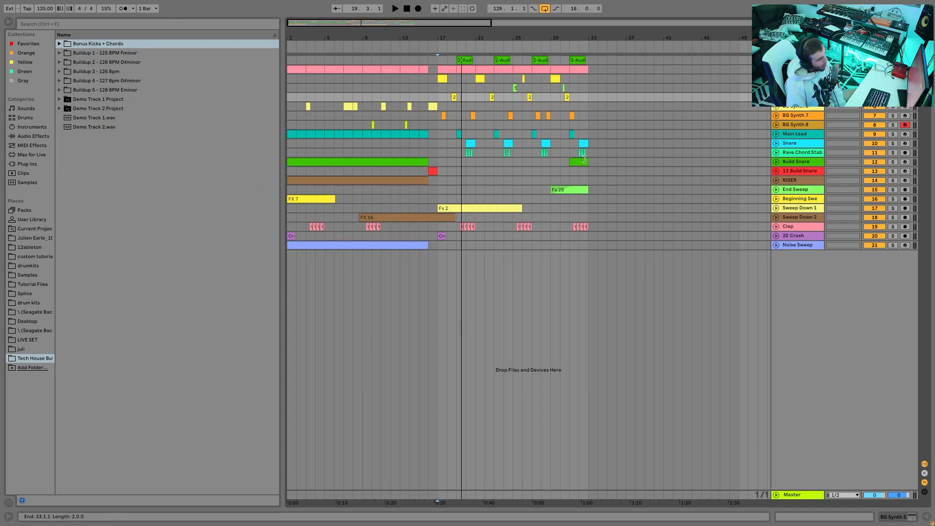
Step: Examine how the Snare, Main Lead, BG Synth 7, BG Synth 5 and BG Synth 3 clips alternate between bars 17 and 29
{"action": "left_click", "coordinate": [470, 143]}
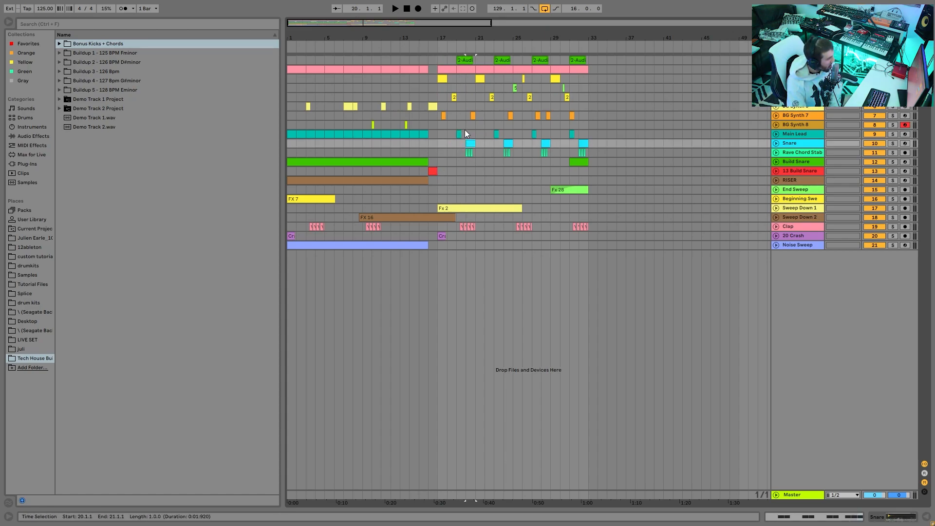
{"action": "left_click", "coordinate": [455, 136]}
{"action": "left_click_drag", "start_coordinate": [444, 136], "coordinate": [475, 136]}
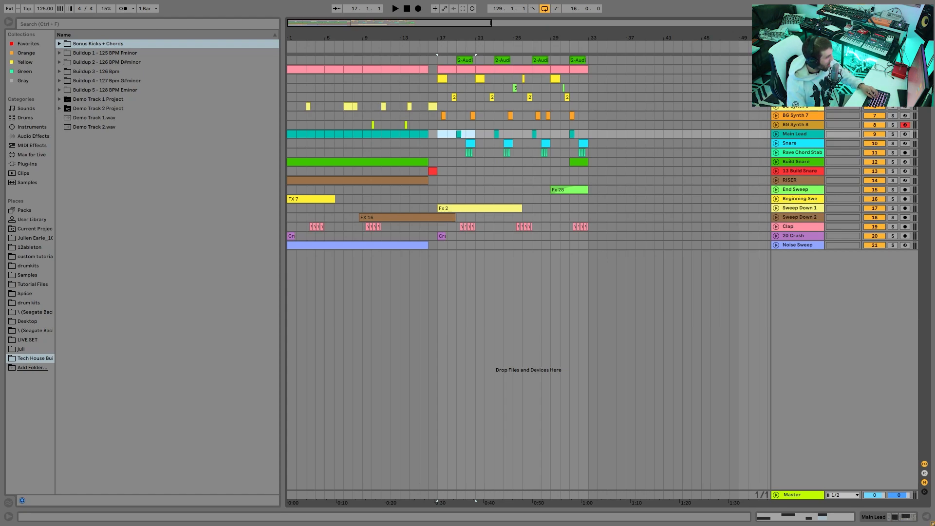
{"action": "key", "text": "plus"}
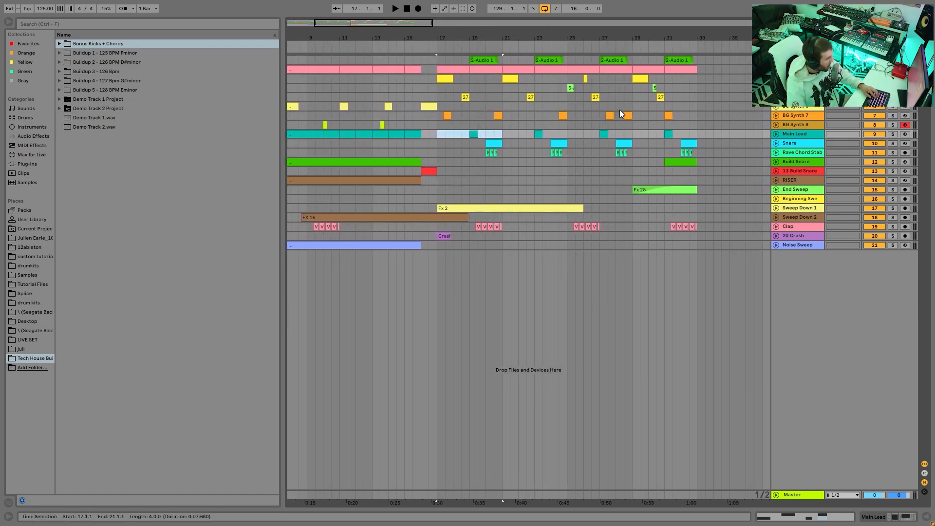
{"action": "left_click_drag", "start_coordinate": [598, 115], "coordinate": [631, 113]}
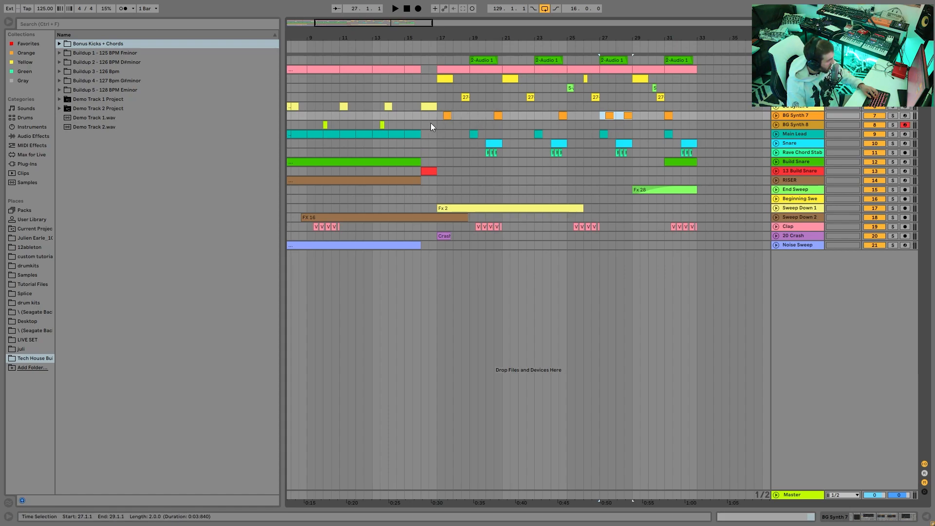
{"action": "left_click_drag", "start_coordinate": [437, 121], "coordinate": [494, 115]}
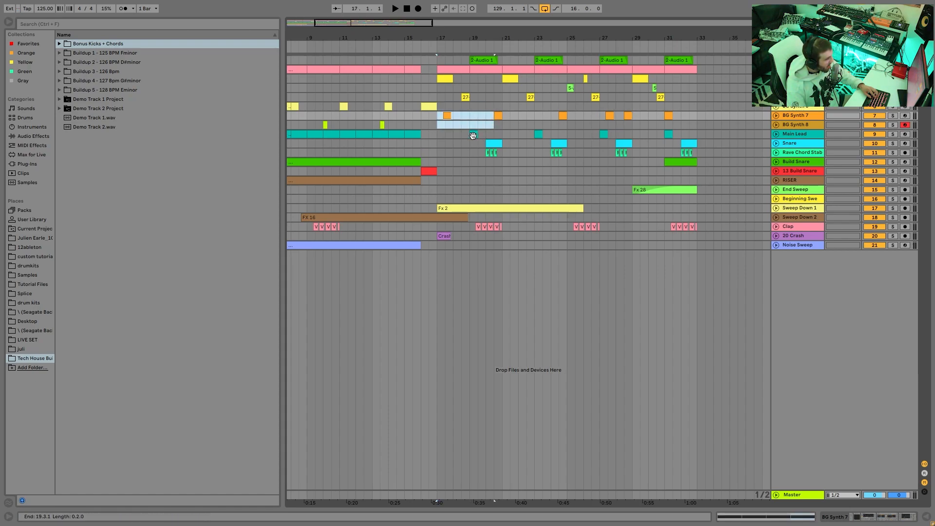
{"action": "left_click", "coordinate": [466, 97]}
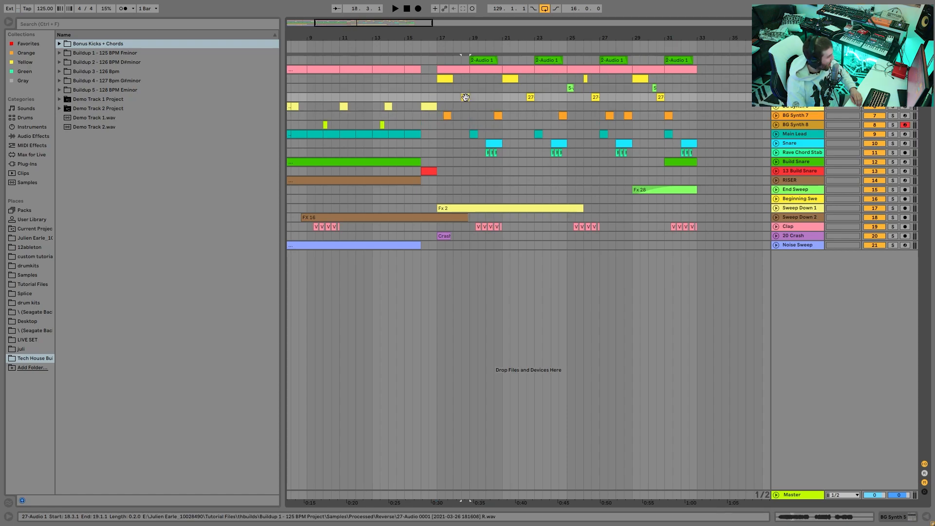
{"action": "left_click", "coordinate": [515, 79]}
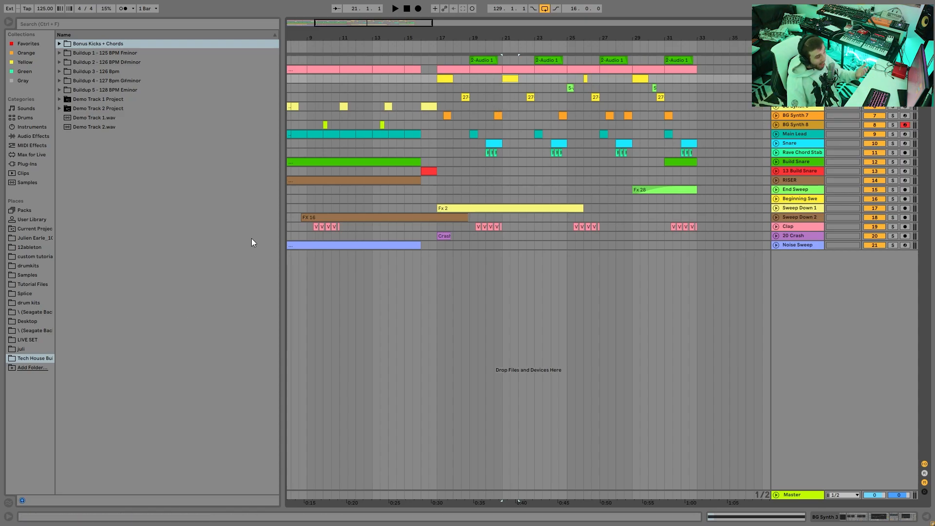
Step: Unfold the BG Synth 3 track and audition its bar 17 clip in solo with its device chain shown
{"action": "left_click", "coordinate": [441, 144]}
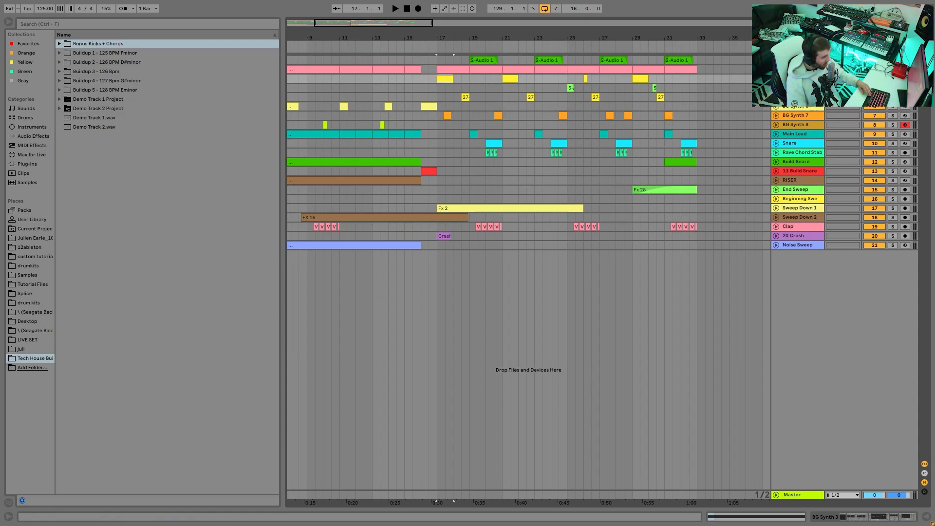
{"action": "key", "text": "alt+plus"}
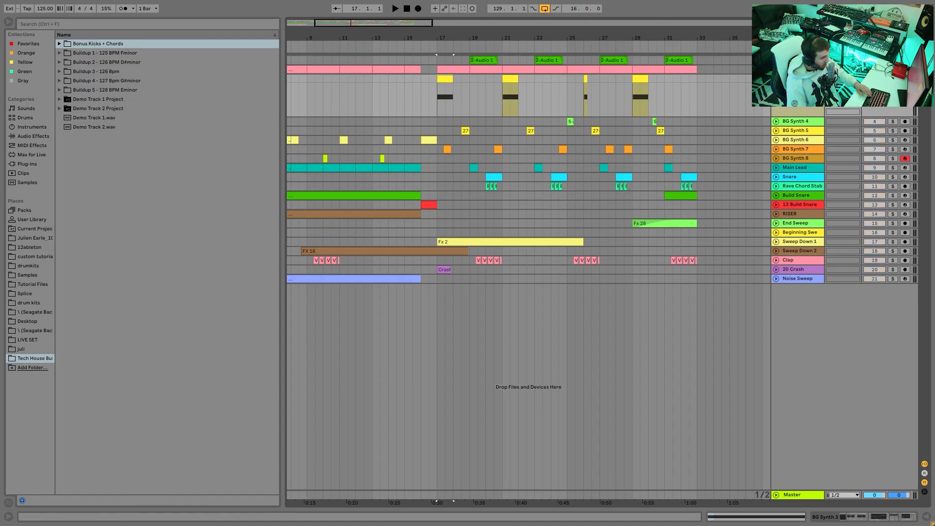
{"action": "key", "text": "space"}
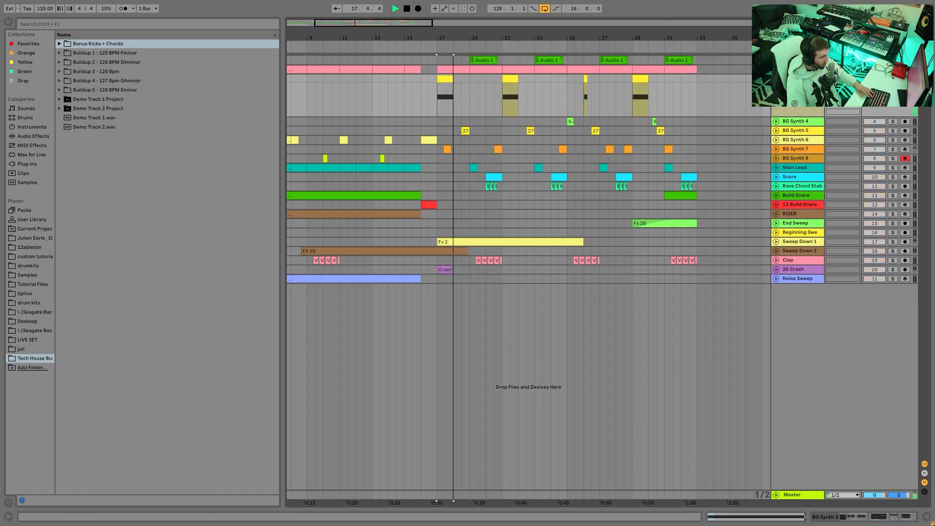
{"action": "key", "text": "ctrl+alt+l"}
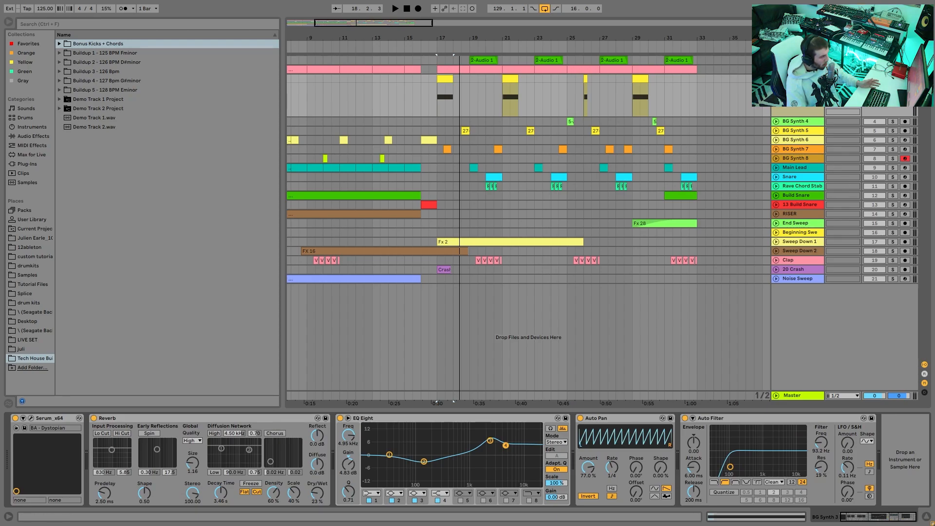
{"action": "key", "text": "space"}
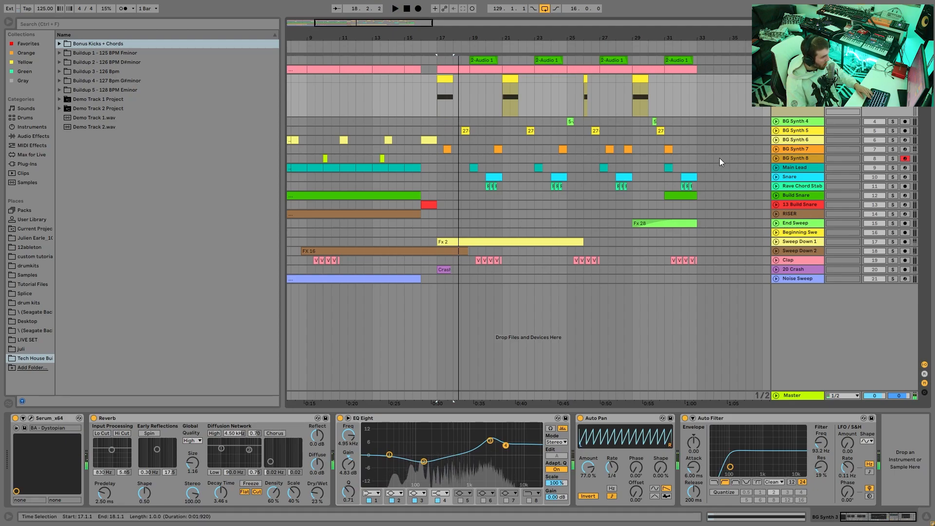
Step: Solo BG Synth 4 and BG Synth 5 and listen to their clips from bar 25 to bar 27 while inspecting their effects
{"action": "left_click", "coordinate": [893, 130], "text": "ctrl"}
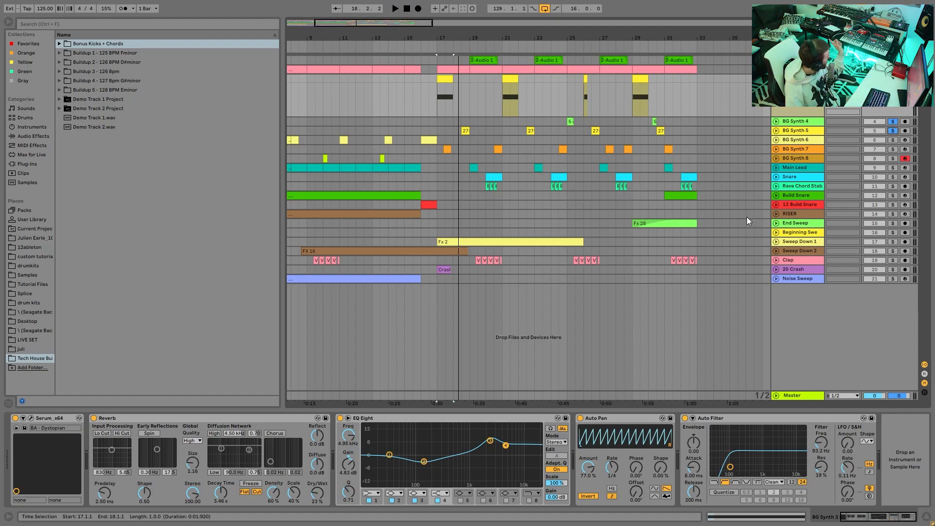
{"action": "left_click", "coordinate": [579, 125]}
{"action": "key", "text": "space"}
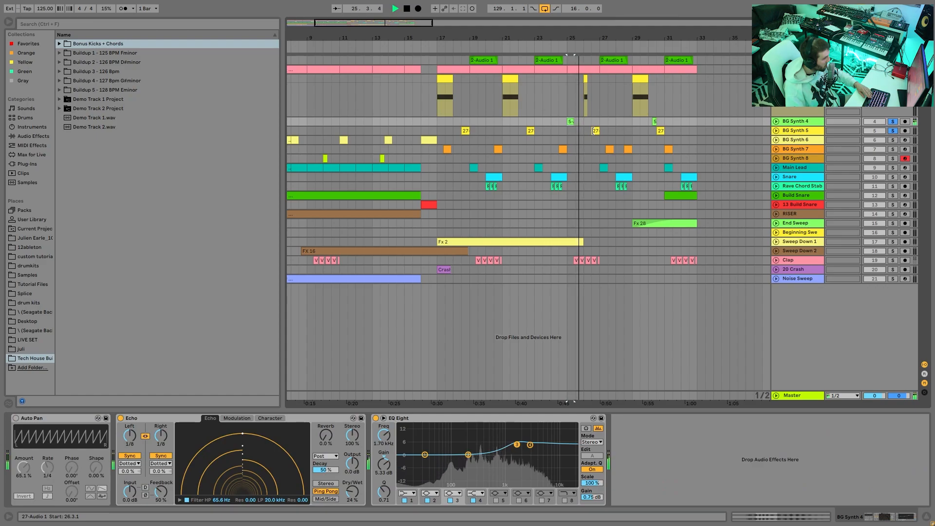
{"action": "left_click", "coordinate": [593, 131]}
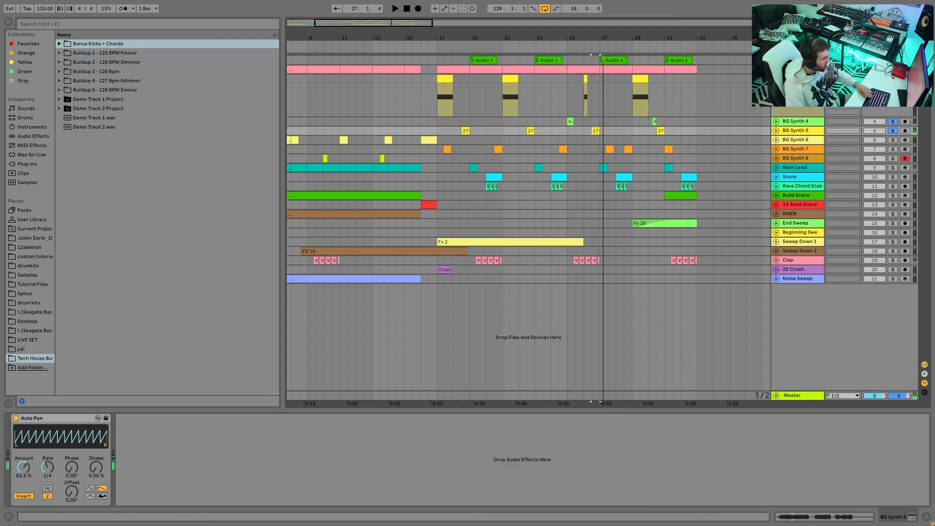
Step: Select the BG Synth 1 audio clip at bar 27 and listen to it with its Auto Filter shown
{"action": "left_click", "coordinate": [610, 61]}
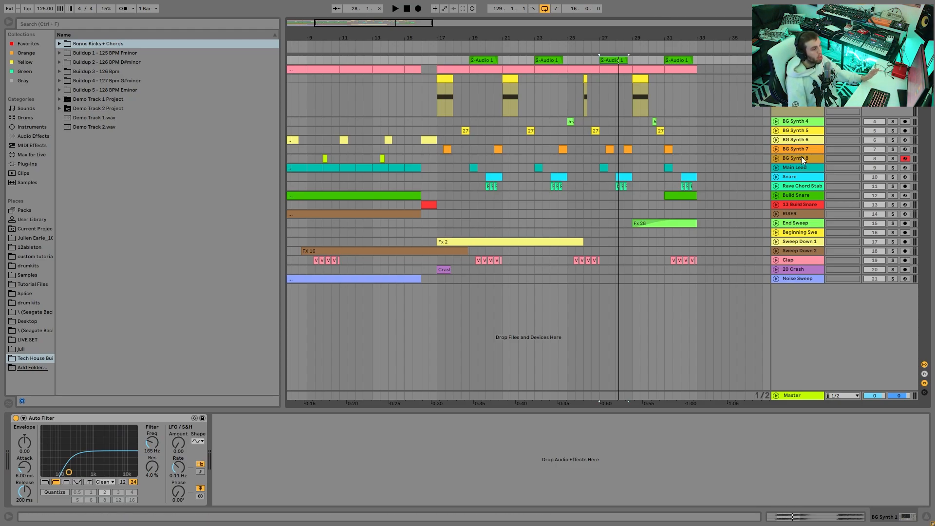
{"action": "key", "text": "0"}
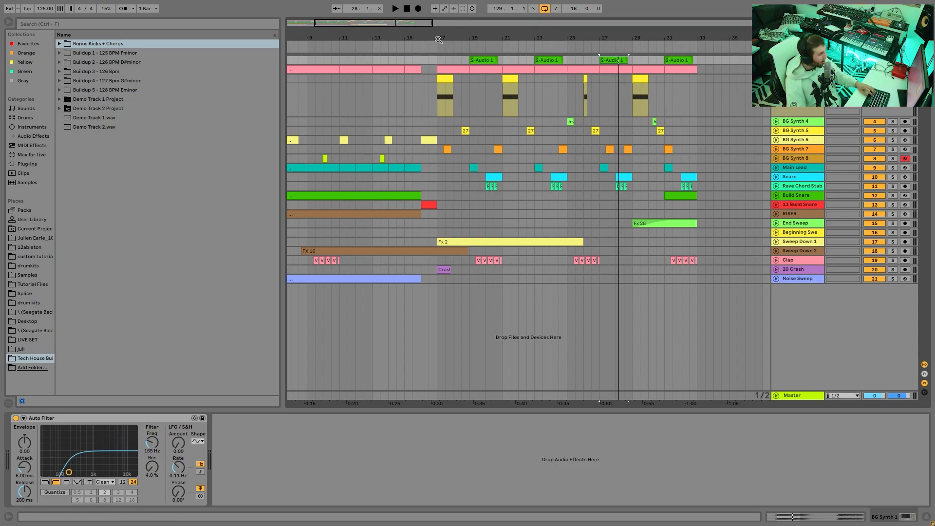
{"action": "left_click_drag", "start_coordinate": [438, 40], "coordinate": [519, 29]}
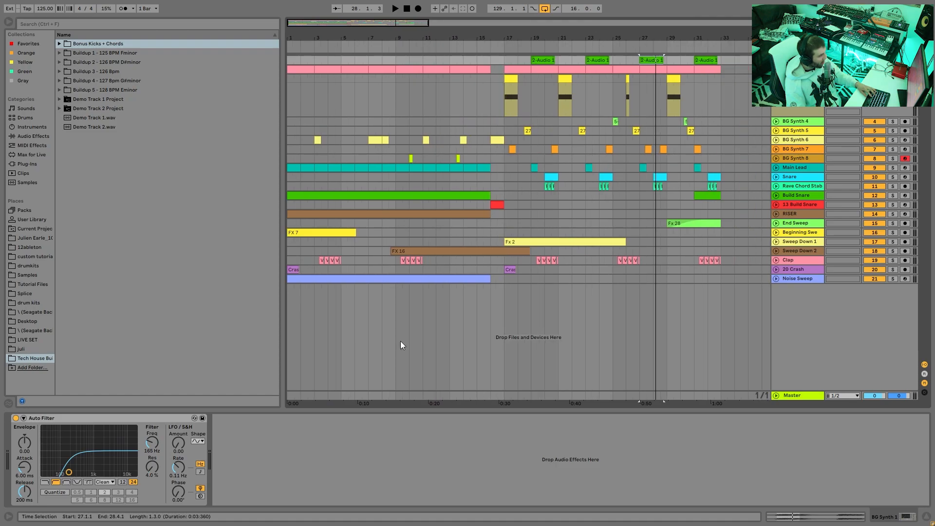
Step: Listen to the Main Lead from bar 1, solo it, and unfold its track to show the filter Frequency automation
{"action": "left_click", "coordinate": [294, 167]}
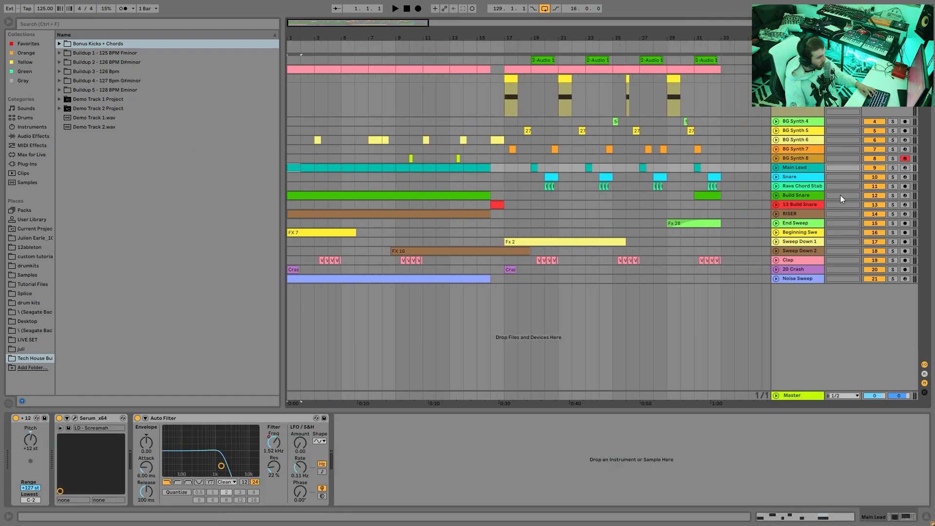
{"action": "key", "text": "space"}
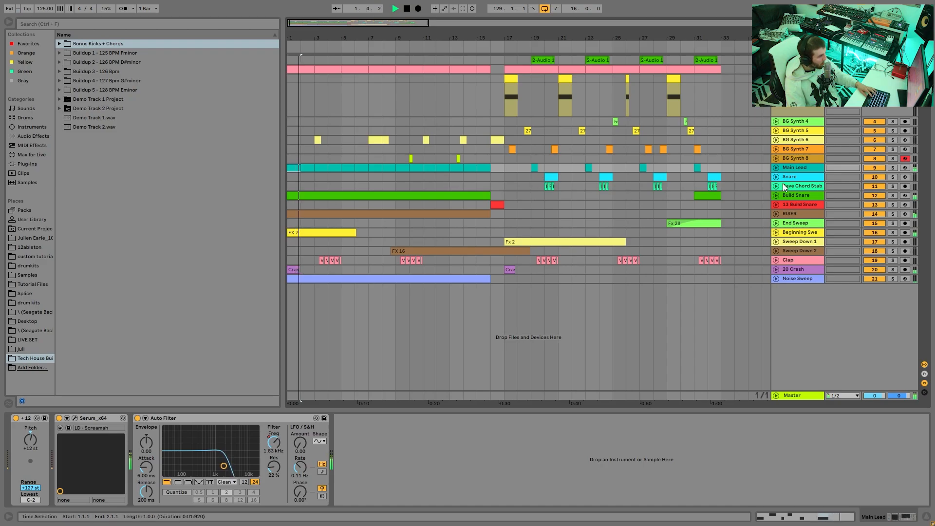
{"action": "left_click", "coordinate": [894, 167]}
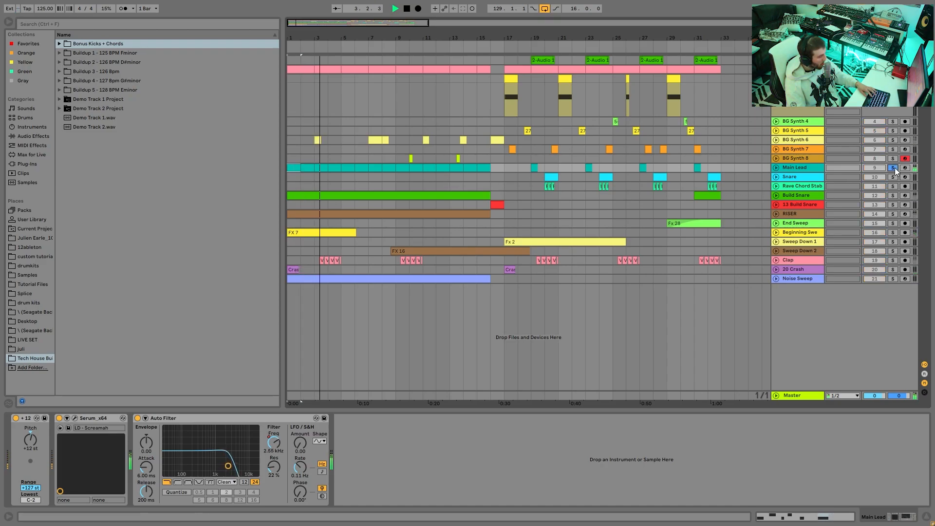
{"action": "left_click", "coordinate": [776, 167]}
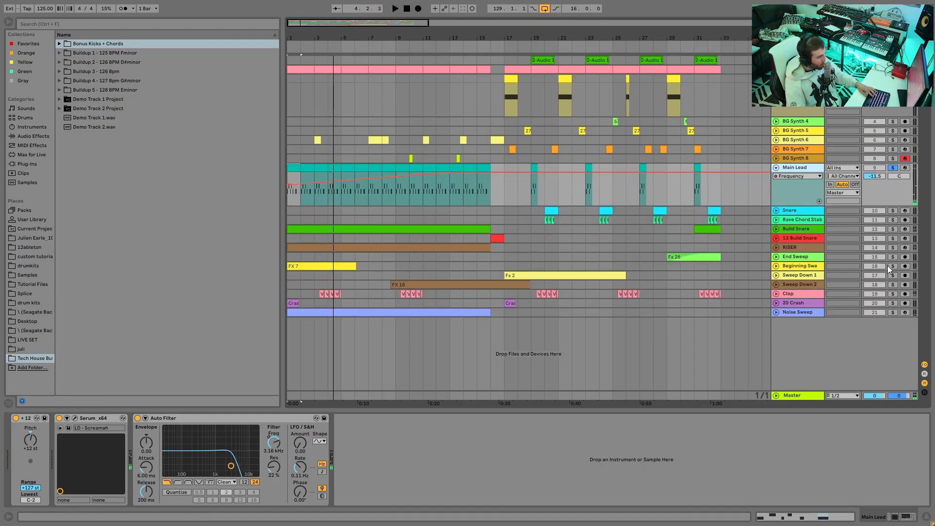
{"action": "left_click", "coordinate": [894, 167]}
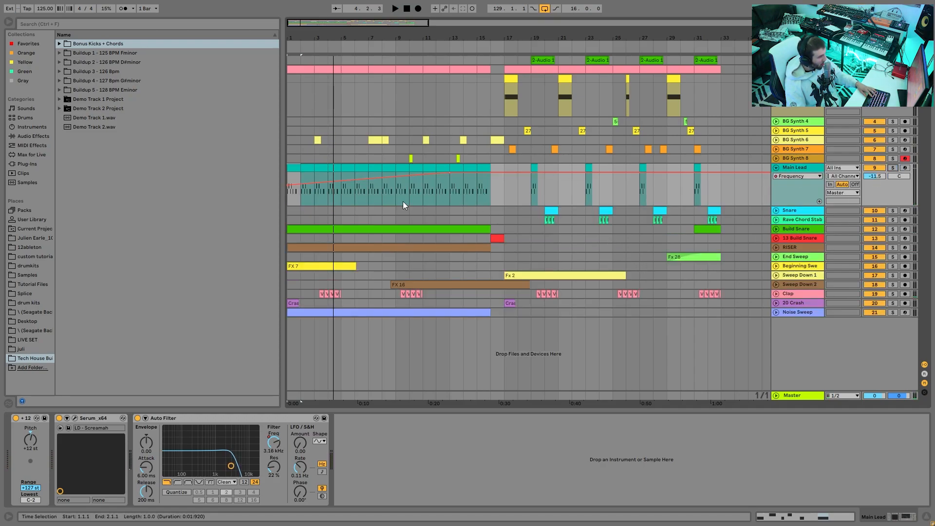
Step: Compare how the arrangement and the Main Lead's filter sound from bars 11, 17 and 19
{"action": "left_click", "coordinate": [428, 201]}
{"action": "key", "text": "space"}
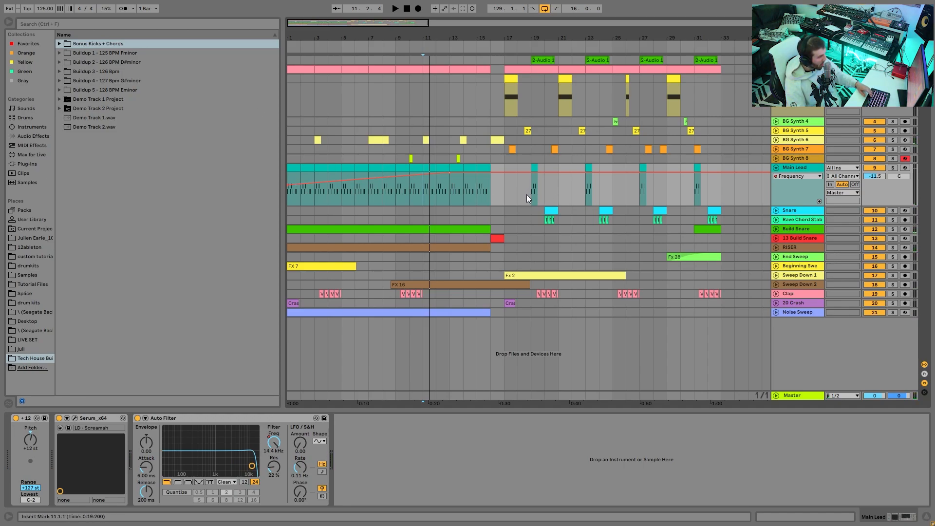
{"action": "left_click", "coordinate": [507, 191]}
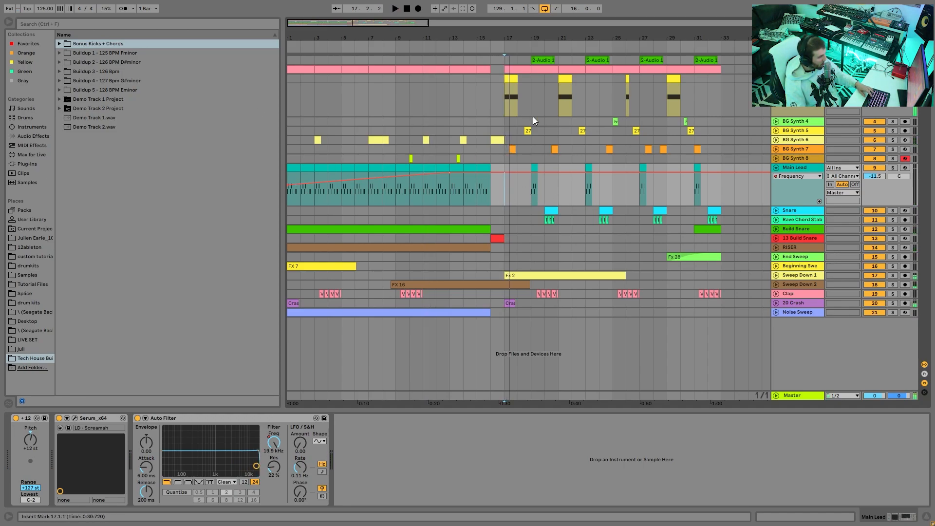
{"action": "left_click", "coordinate": [531, 197]}
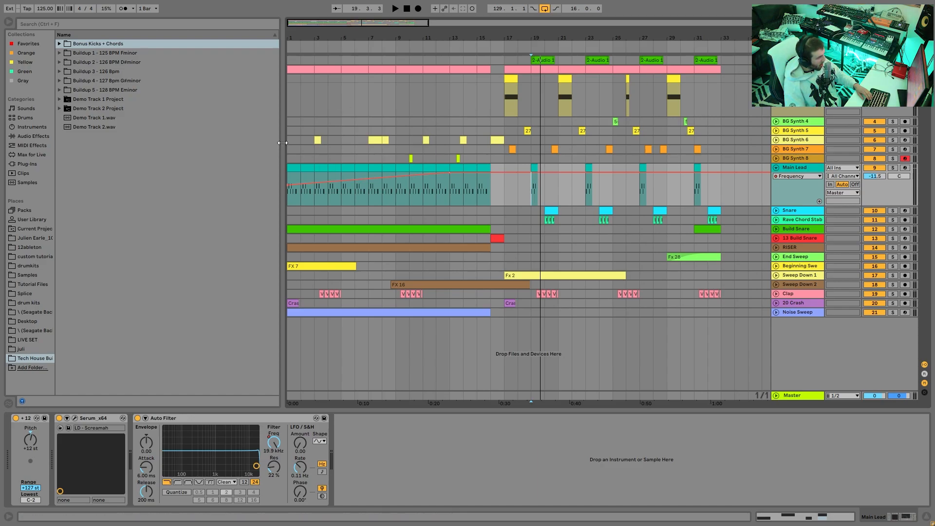
Step: Highlight bars 17 to 33 from the background synths down to Rave Chord Stab, hide the device view, and play from bar 17
{"action": "left_click_drag", "start_coordinate": [290, 146], "coordinate": [509, 159]}
{"action": "left_click_drag", "start_coordinate": [504, 61], "coordinate": [702, 223]}
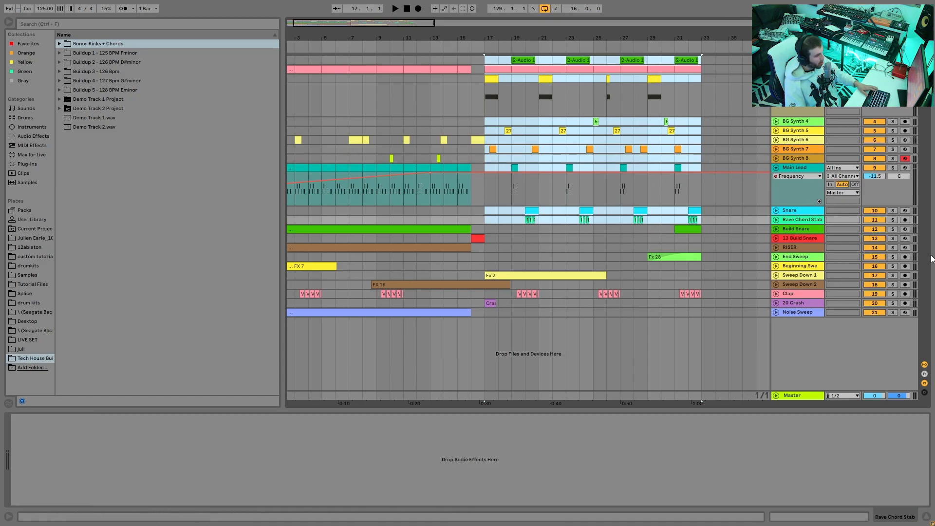
{"action": "left_click", "coordinate": [927, 518]}
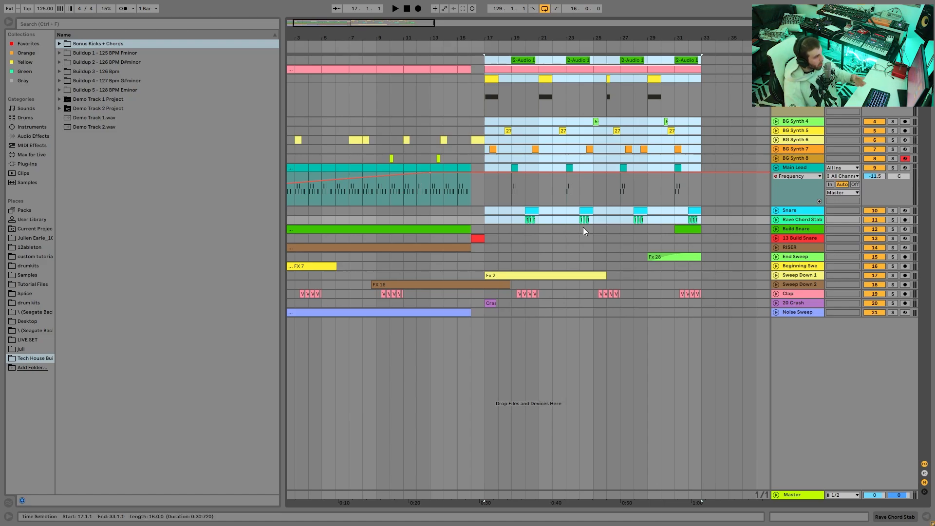
{"action": "left_click", "coordinate": [811, 170]}
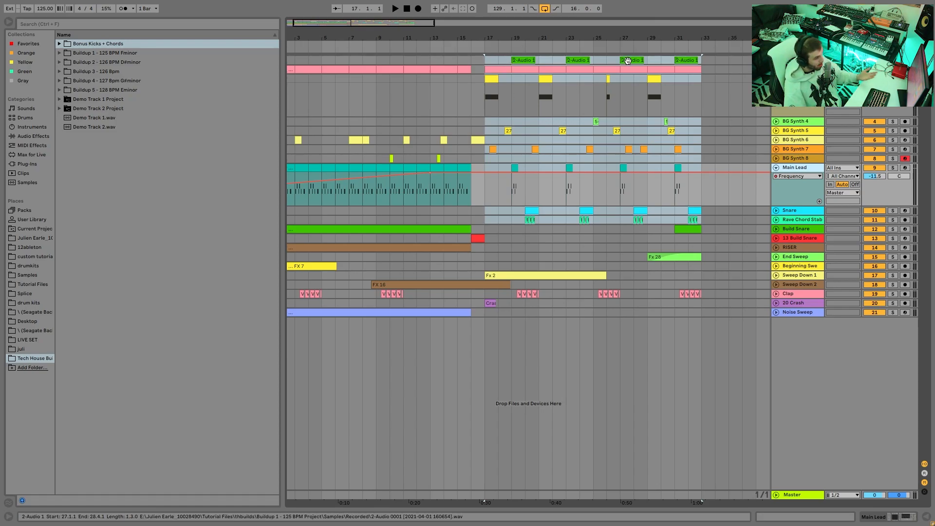
{"action": "key", "text": "space"}
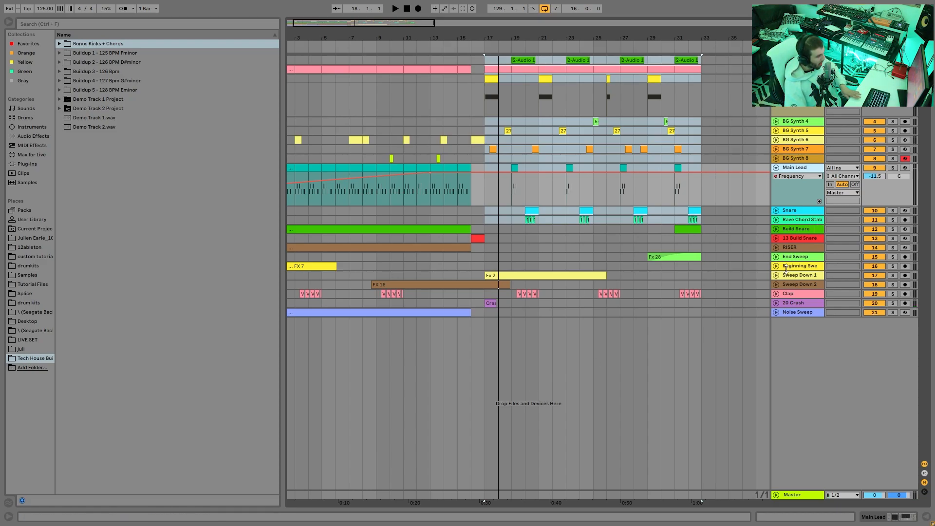
Step: Solo the Build Snare track and listen to its first clip from bar 1
{"action": "left_click", "coordinate": [807, 230]}
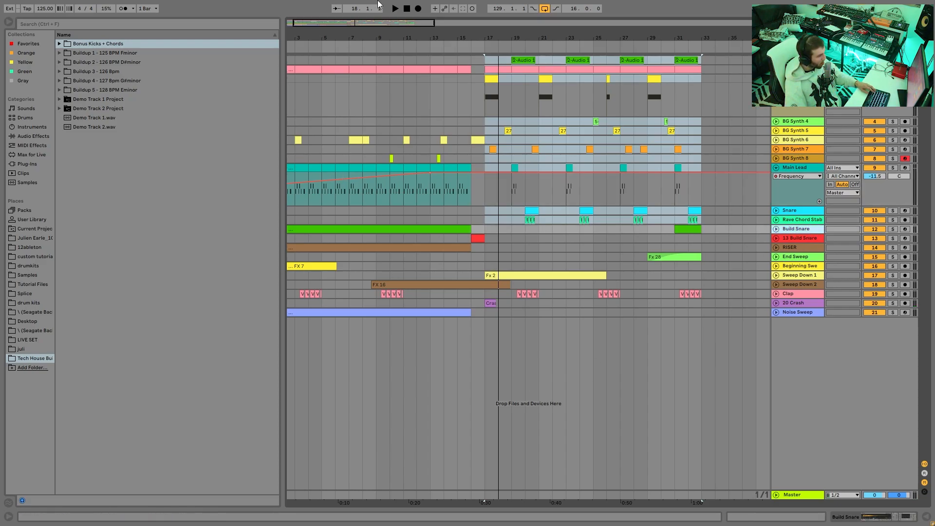
{"action": "key", "text": "minus"}
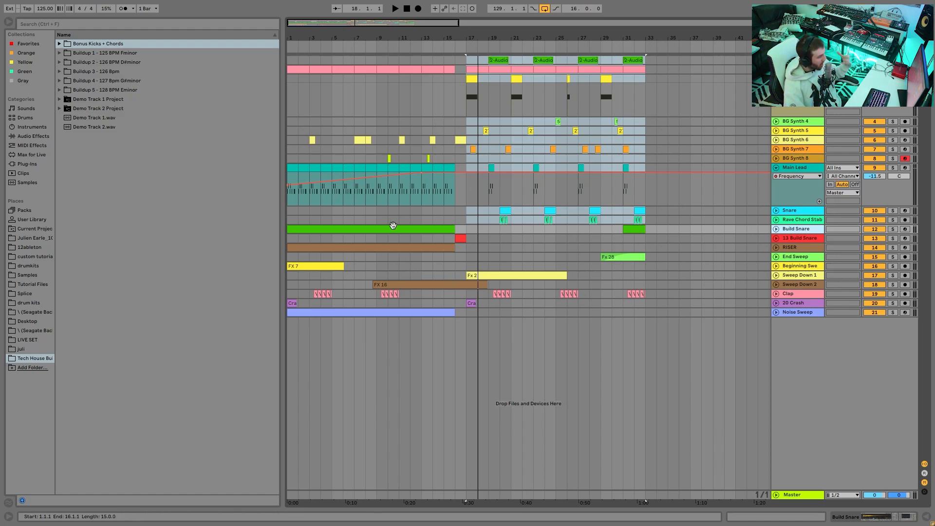
{"action": "left_click", "coordinate": [341, 230]}
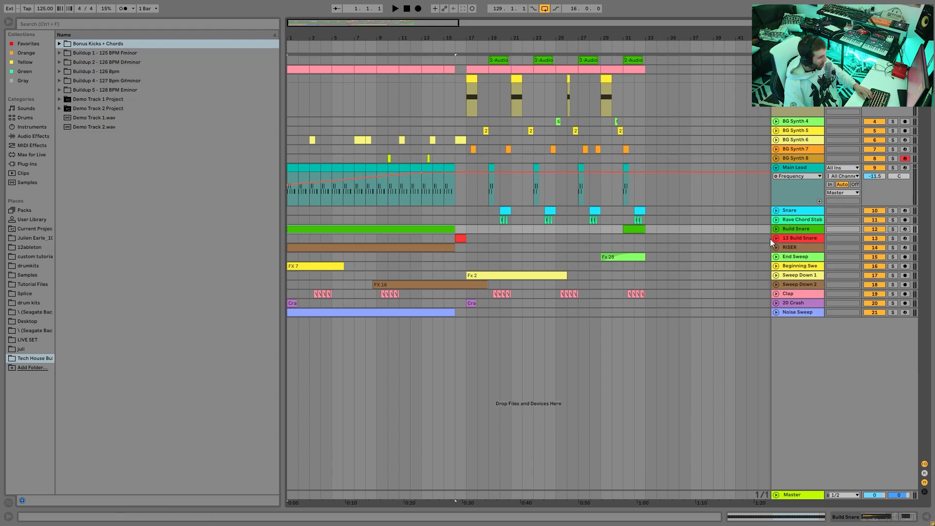
{"action": "left_click", "coordinate": [892, 229]}
{"action": "key", "text": "space"}
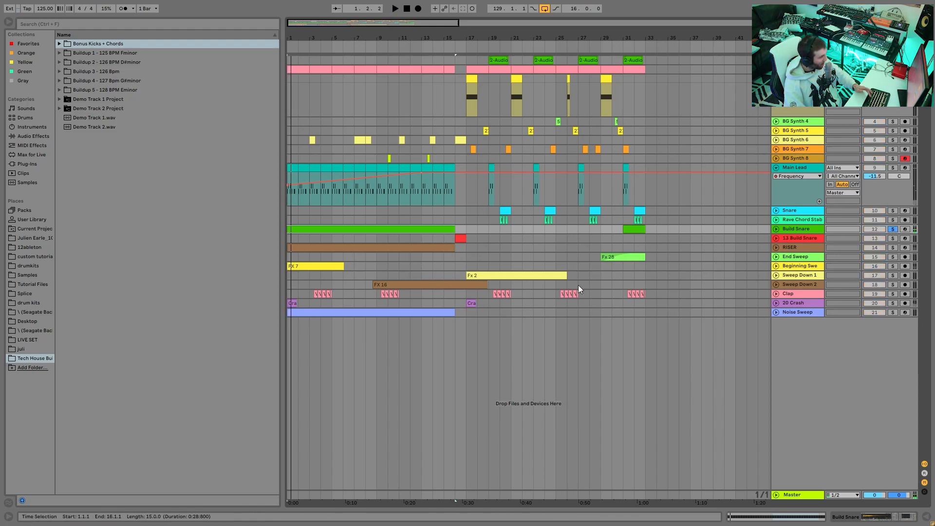
Step: Add Noise Sweep to the soloed Build Snare, show its Operator Filter Frequency automation, and listen from bar 11
{"action": "left_click", "coordinate": [892, 313], "text": "ctrl"}
{"action": "key", "text": "space"}
{"action": "double_click", "coordinate": [802, 312]}
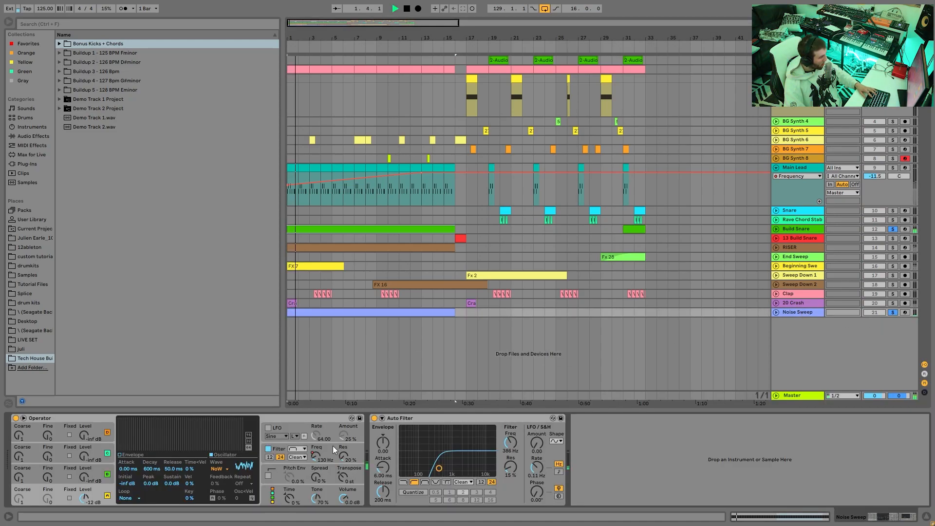
{"action": "right_click", "coordinate": [319, 449]}
{"action": "left_click", "coordinate": [373, 395]}
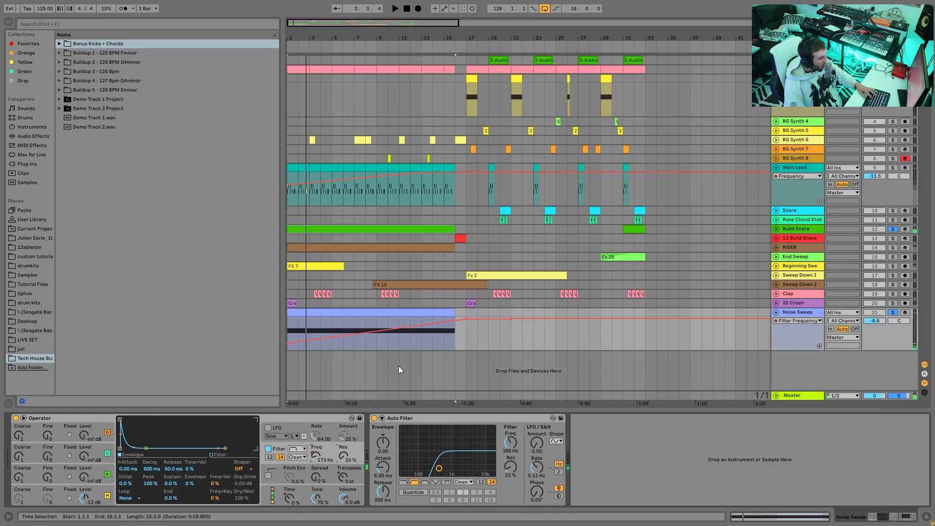
{"action": "left_click", "coordinate": [400, 344]}
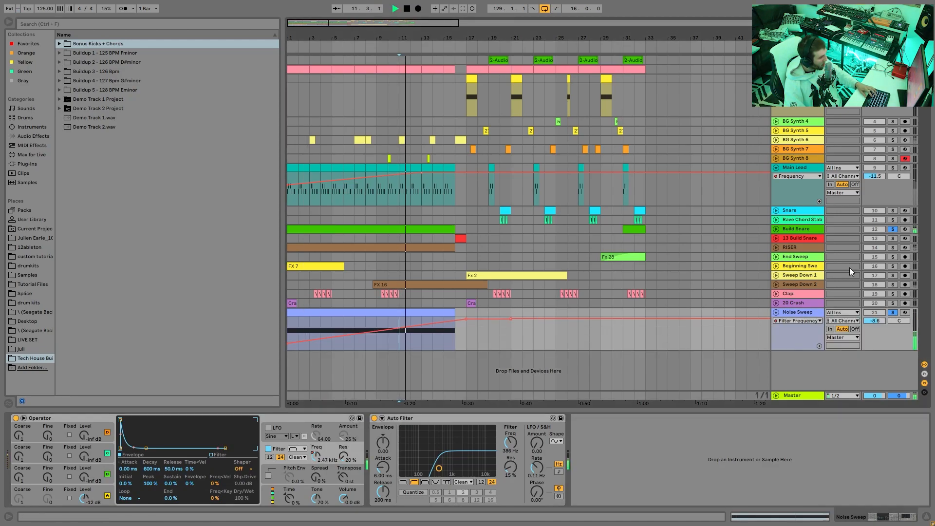
Step: Solo the RISER track alone and listen to it from bar 11 with its device chain shown
{"action": "left_click", "coordinate": [892, 247]}
{"action": "key", "text": "space"}
{"action": "left_click", "coordinate": [803, 248]}
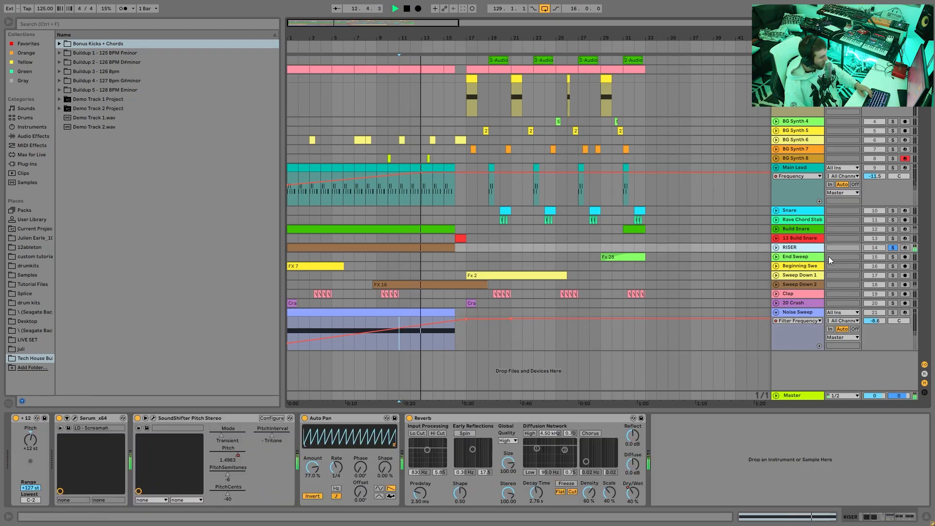
{"action": "key", "text": "space"}
{"action": "key", "text": "space"}
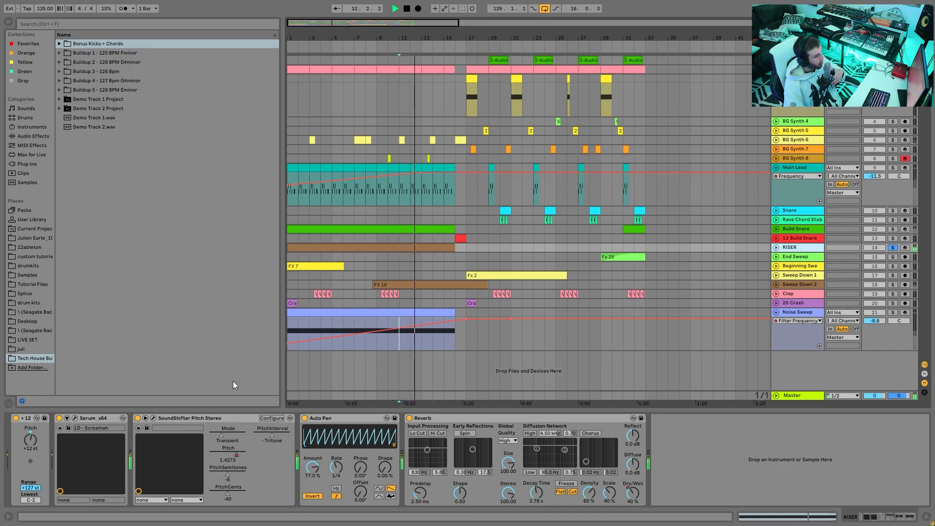
Step: Solo Build Snare and Noise Sweep together with RISER and listen to the three layers combined
{"action": "left_click", "coordinate": [894, 230], "text": "ctrl"}
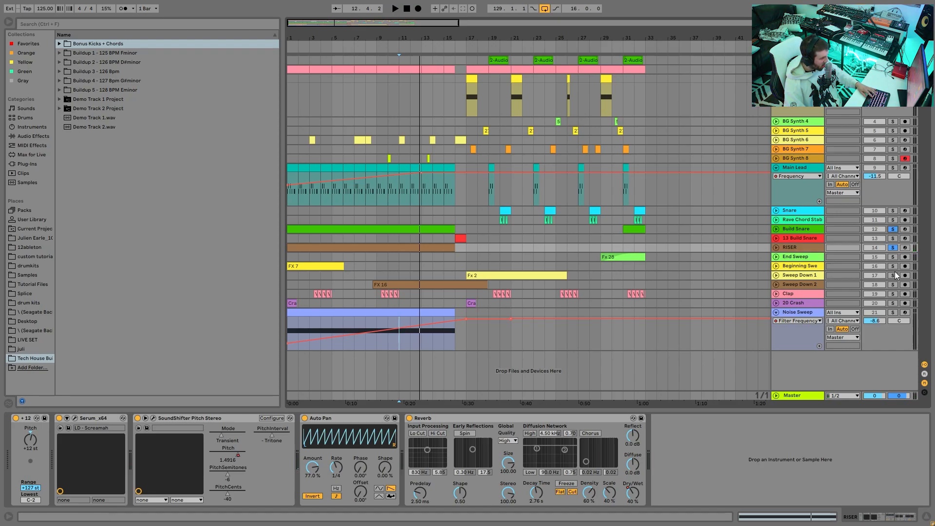
{"action": "left_click", "coordinate": [895, 314], "text": "ctrl"}
{"action": "key", "text": "space"}
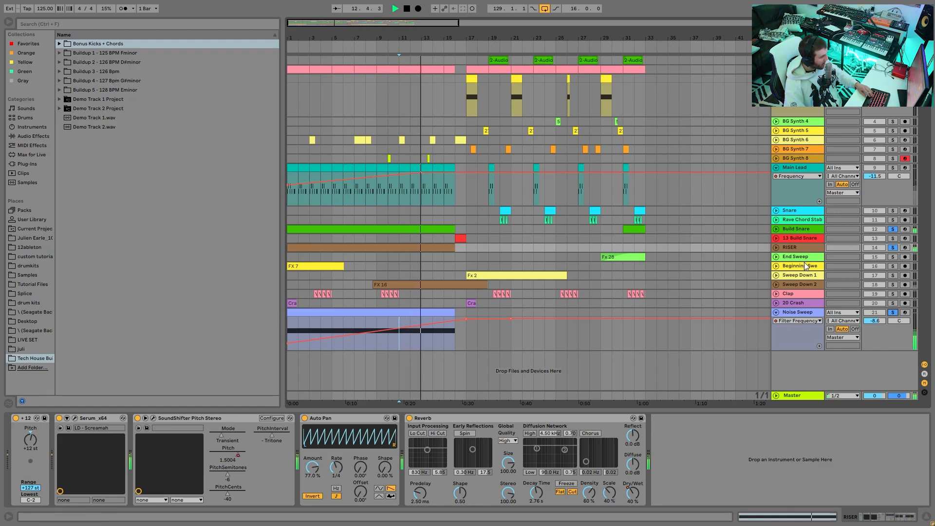
{"action": "key", "text": "space"}
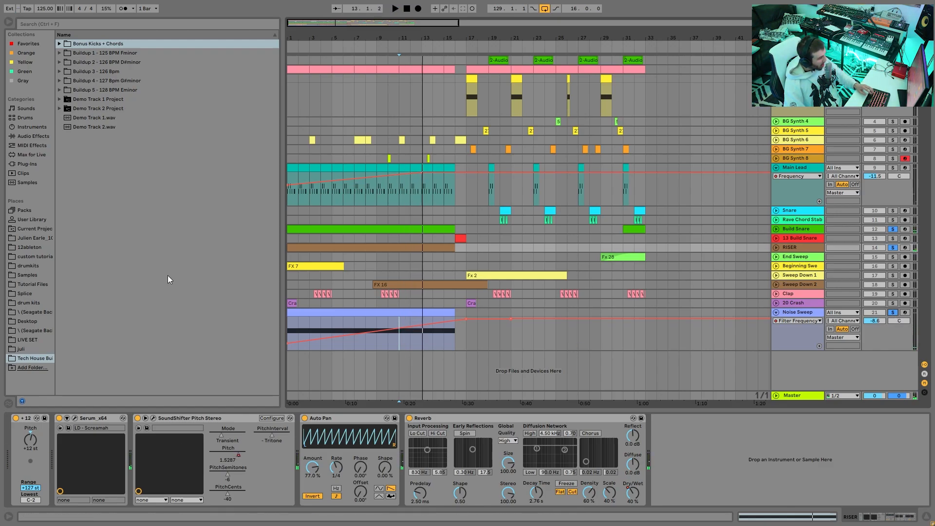
Step: Add the Beginning Sweep and 20 Crash tracks to the solo, listen from bar 1, and clear all solos
{"action": "left_click", "coordinate": [291, 267]}
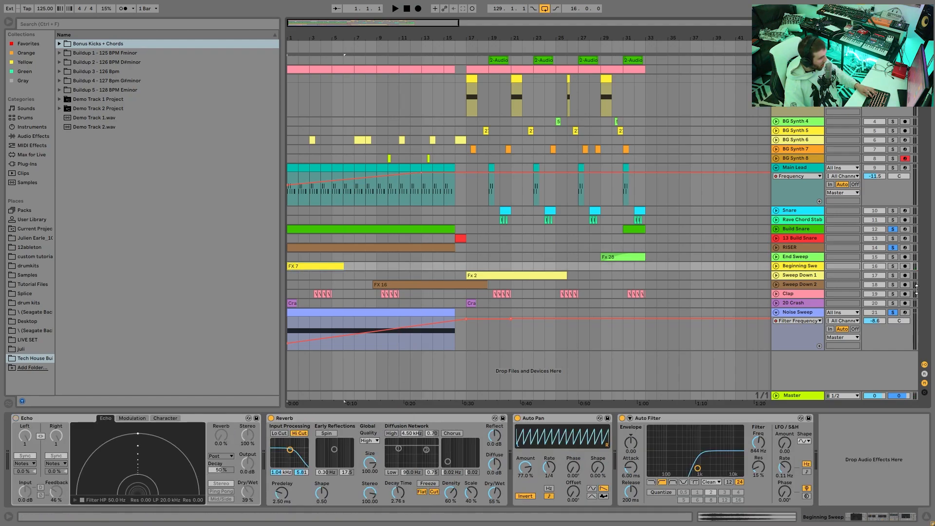
{"action": "left_click", "coordinate": [896, 267]}
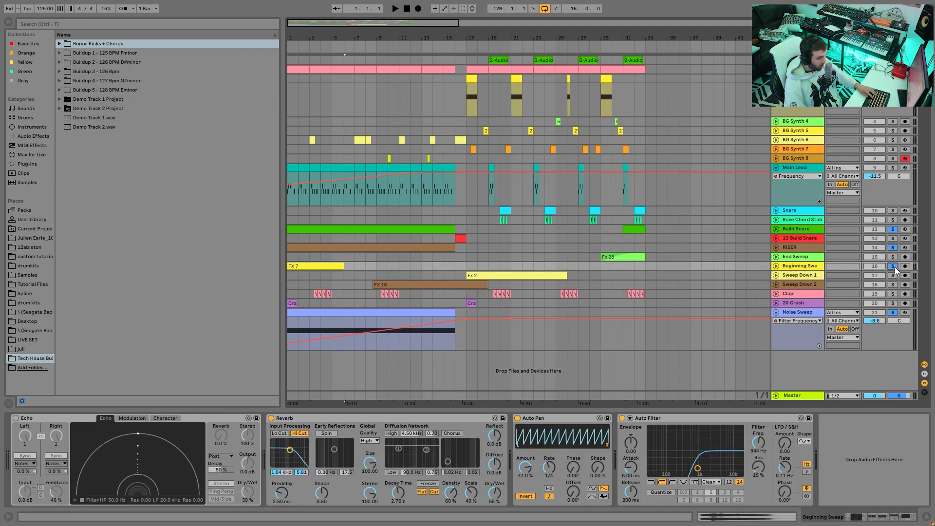
{"action": "key", "text": "space"}
{"action": "key", "text": "space"}
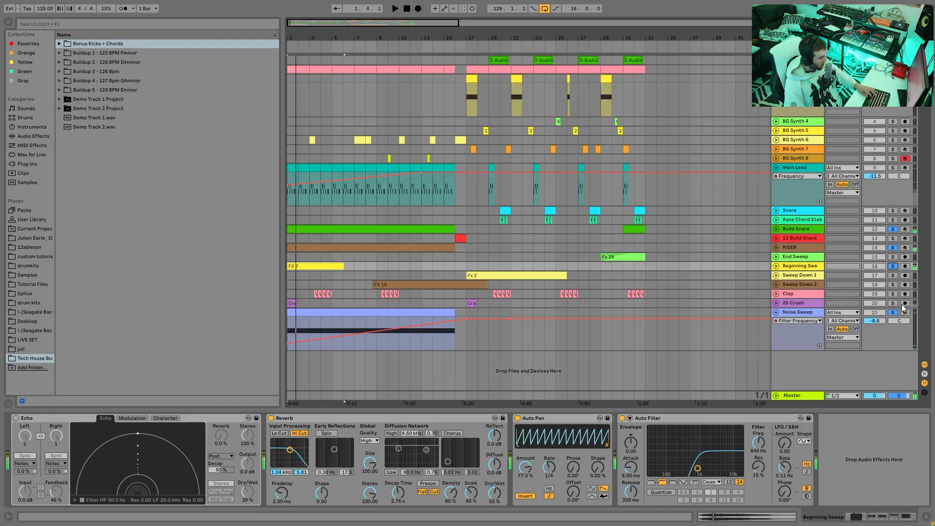
{"action": "left_click", "coordinate": [894, 303]}
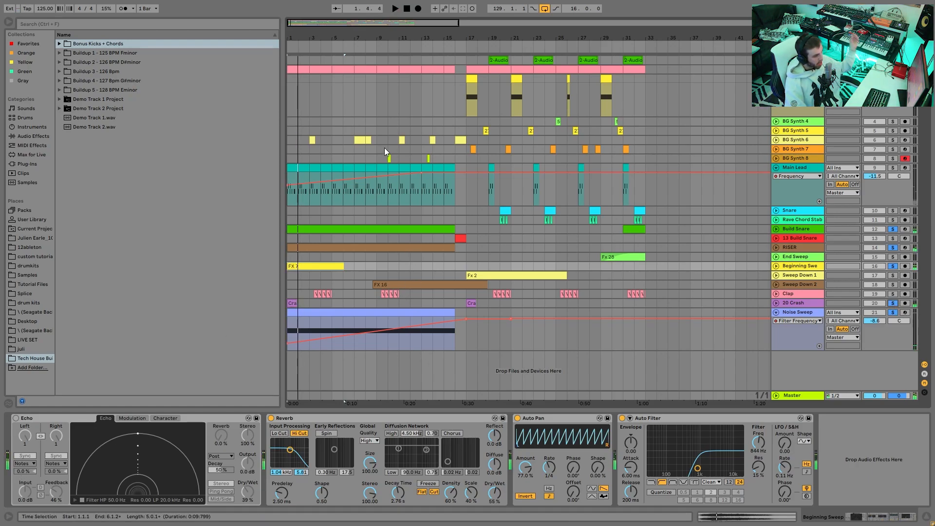
{"action": "left_click", "coordinate": [890, 302]}
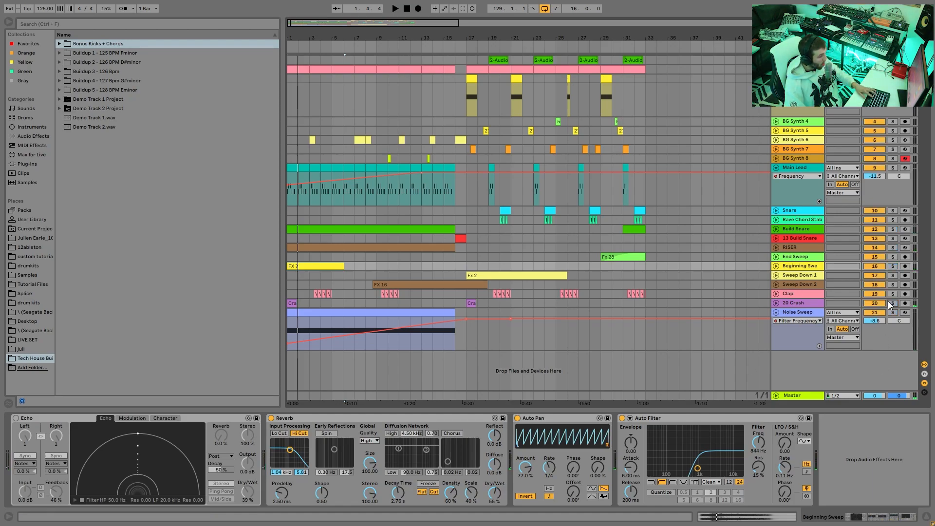
Step: Solo the Clap track, play it from around bar 3, and add Noise Sweep to the solo
{"action": "left_click", "coordinate": [892, 294]}
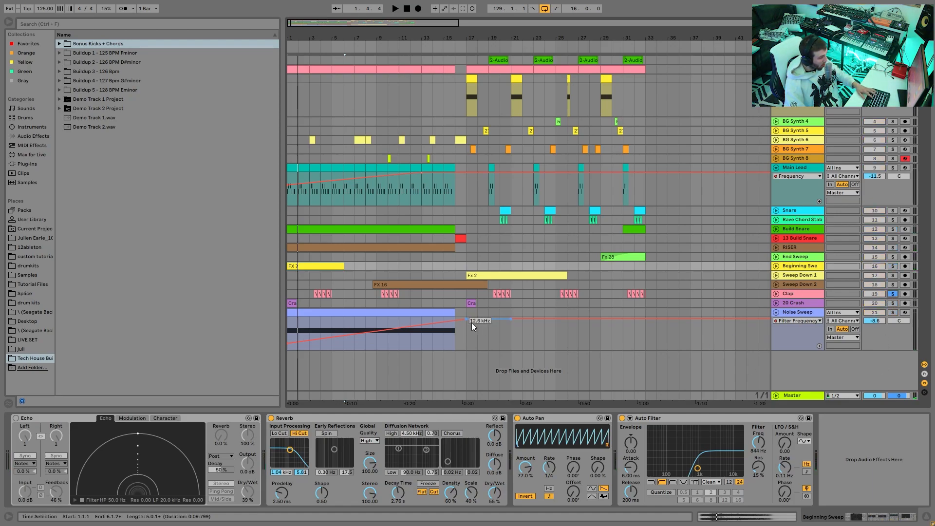
{"action": "left_click", "coordinate": [312, 293]}
{"action": "key", "text": "space"}
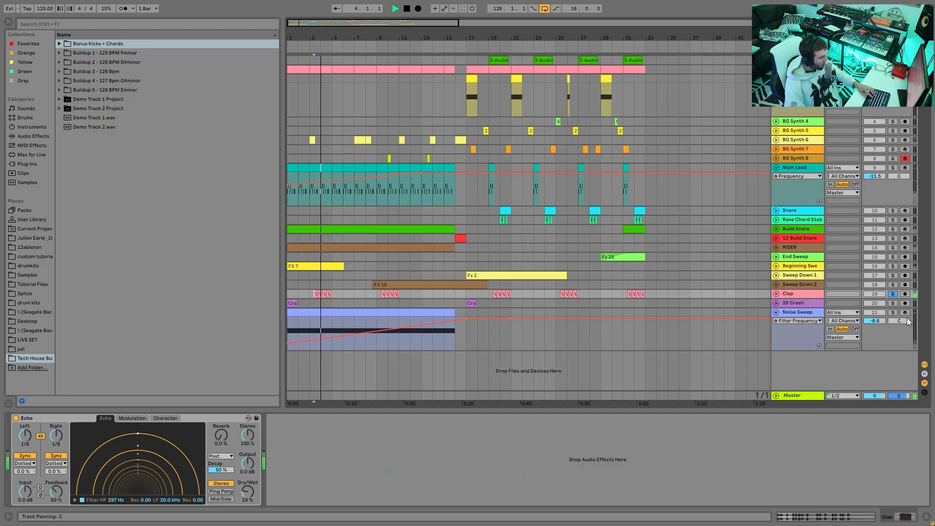
{"action": "left_click", "coordinate": [893, 313], "text": "ctrl"}
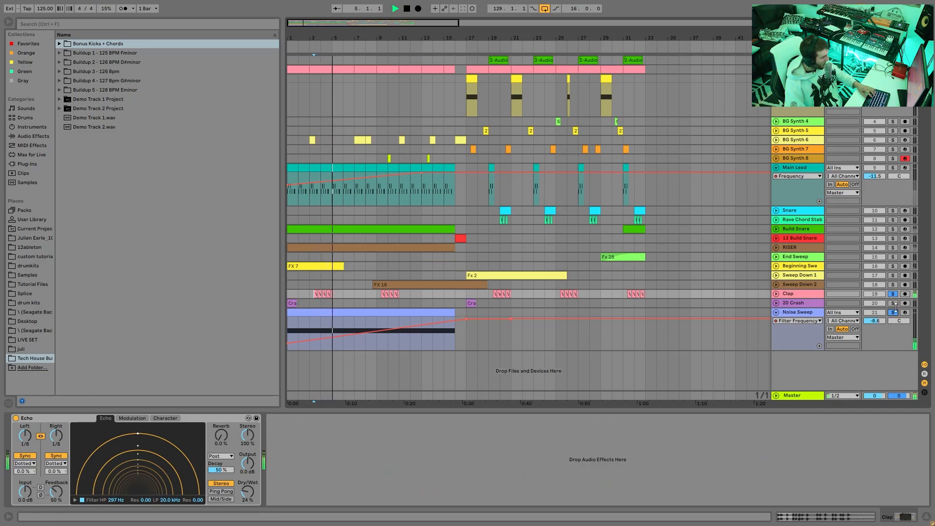
Step: Add 13 Build Snare and RISER to the Clap and Noise Sweep solo and listen to the combined layers
{"action": "key", "text": "space"}
{"action": "left_click", "coordinate": [892, 238], "text": "ctrl"}
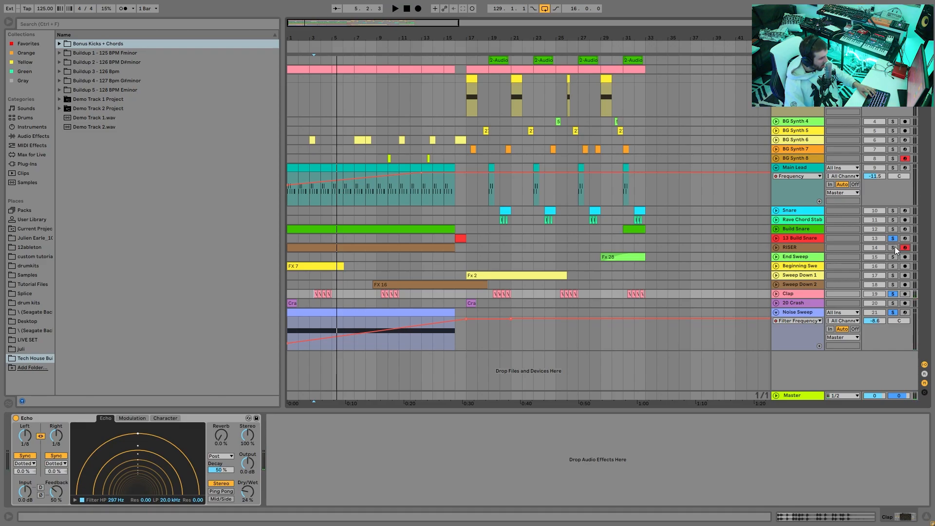
{"action": "left_click", "coordinate": [895, 247], "text": "ctrl"}
{"action": "key", "text": "space"}
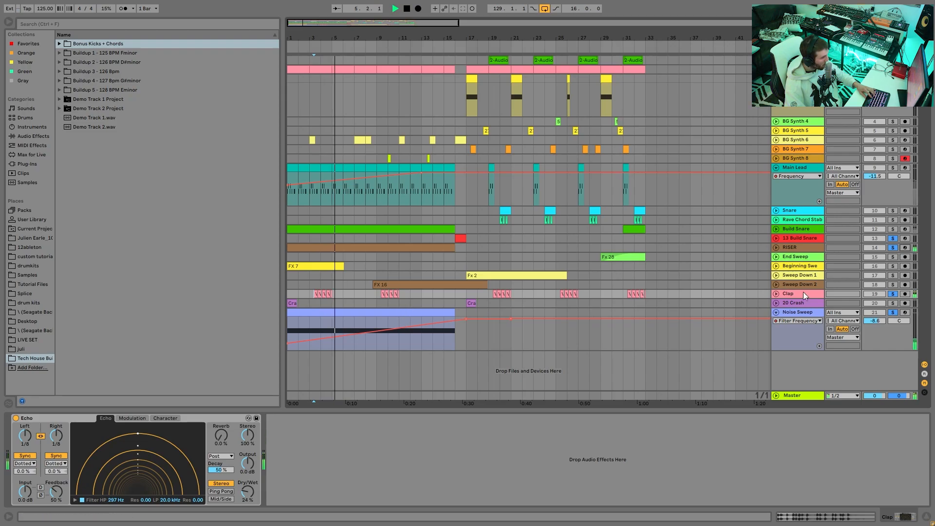
{"action": "key", "text": "space"}
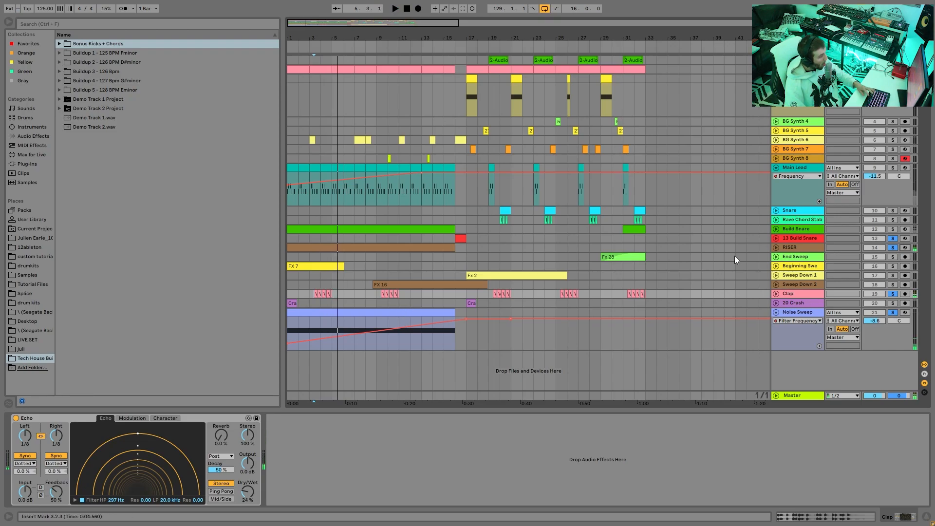
Step: Solo Sweep Down 2, listen to its FX 16 clip from the clip's start, and clear the solo
{"action": "left_click", "coordinate": [893, 285]}
{"action": "left_click", "coordinate": [403, 278]}
{"action": "left_click", "coordinate": [411, 283]}
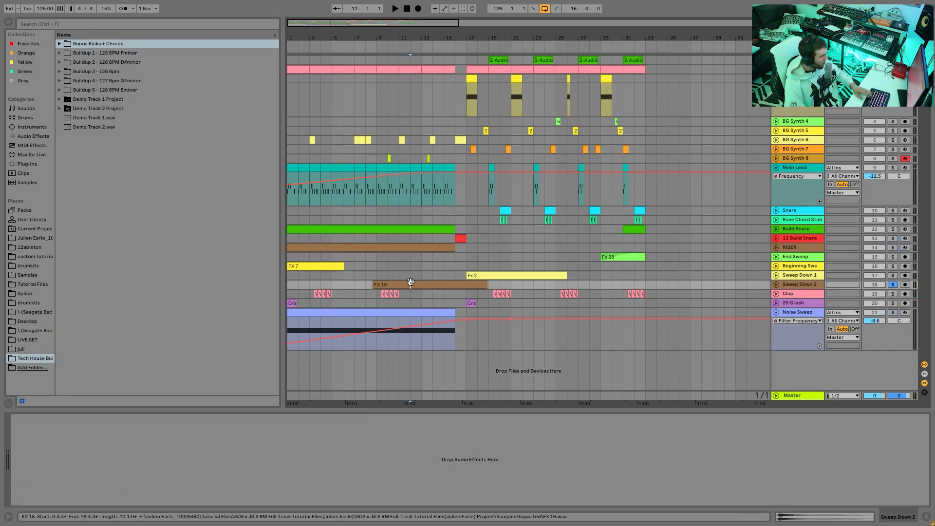
{"action": "key", "text": "space"}
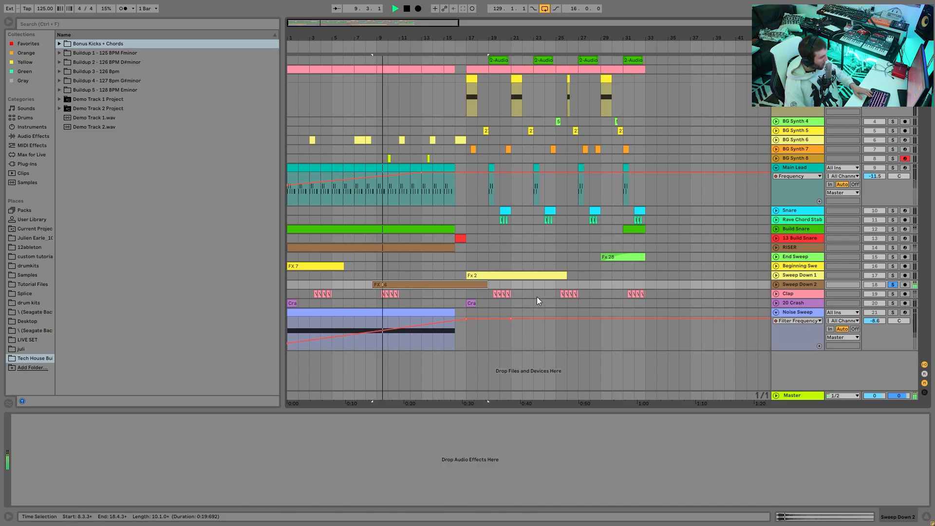
{"action": "key", "text": "space"}
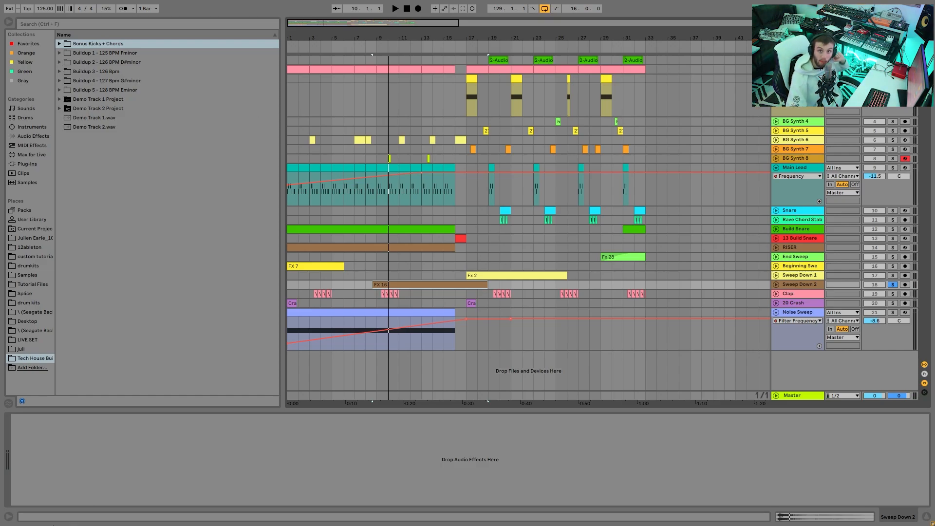
{"action": "key", "text": "space"}
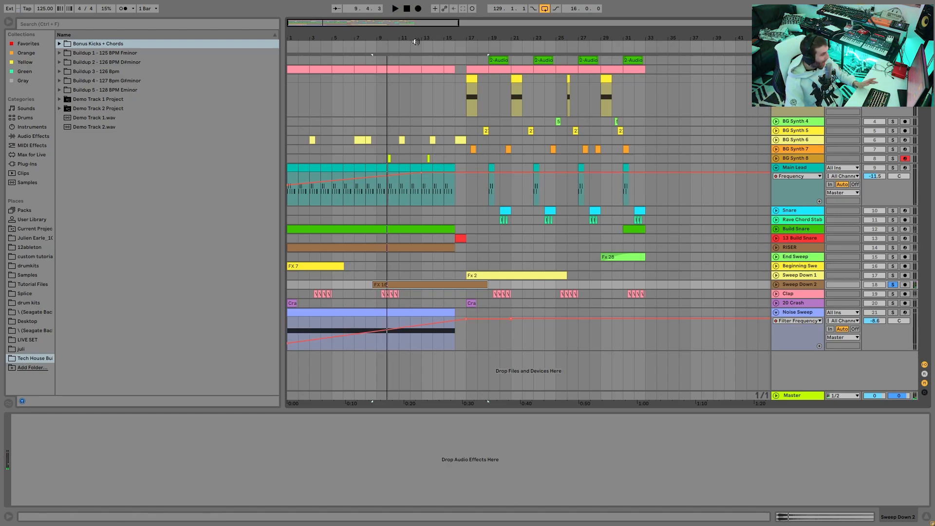
{"action": "left_click", "coordinate": [892, 284]}
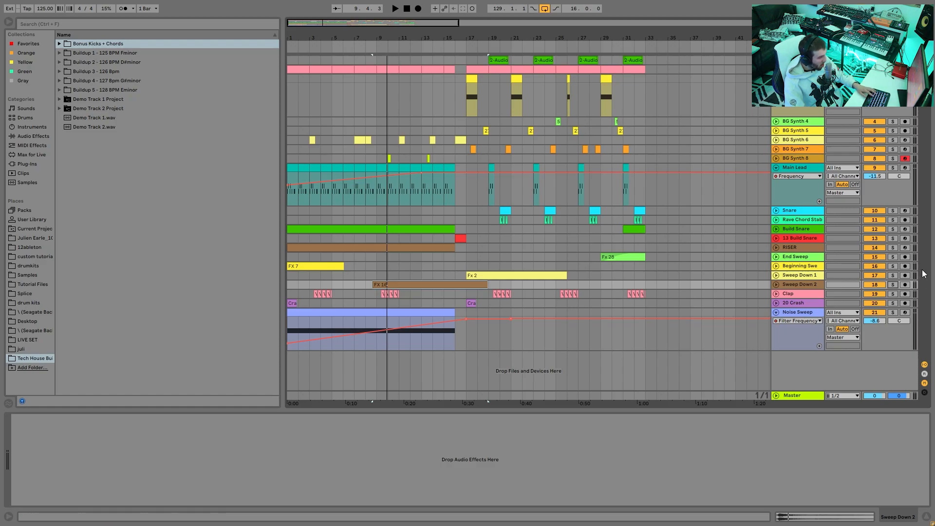
Step: Solo Build Snare briefly, clear the solo, and play all tracks from the start of the FX 16 clip into the drop
{"action": "left_click", "coordinate": [893, 229]}
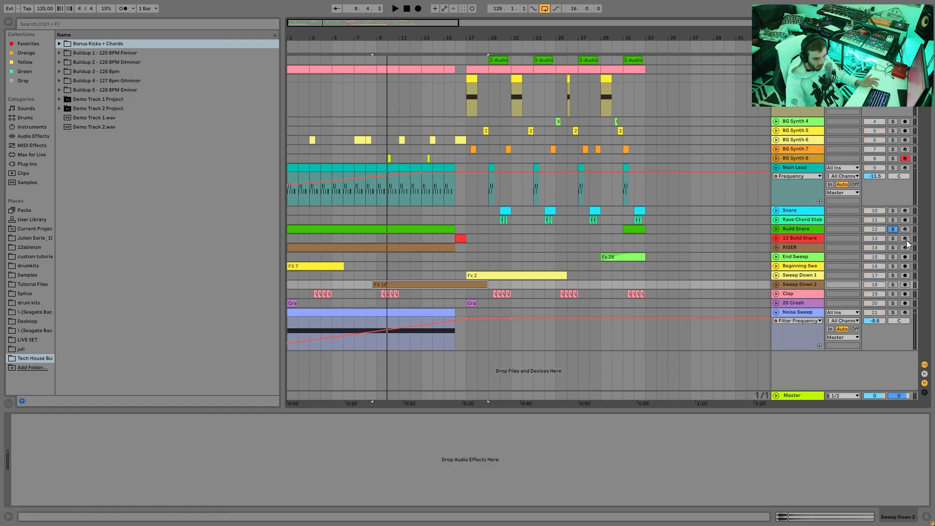
{"action": "left_click", "coordinate": [894, 230]}
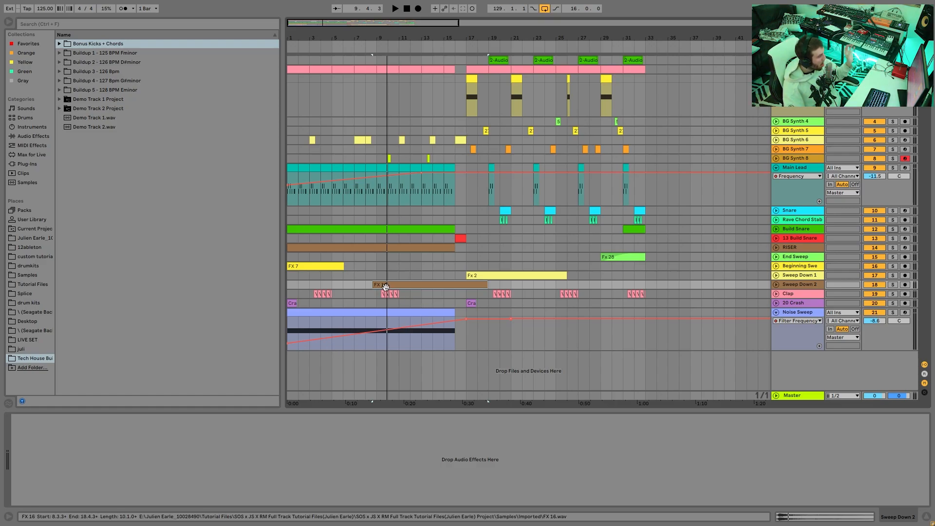
{"action": "key", "text": "space"}
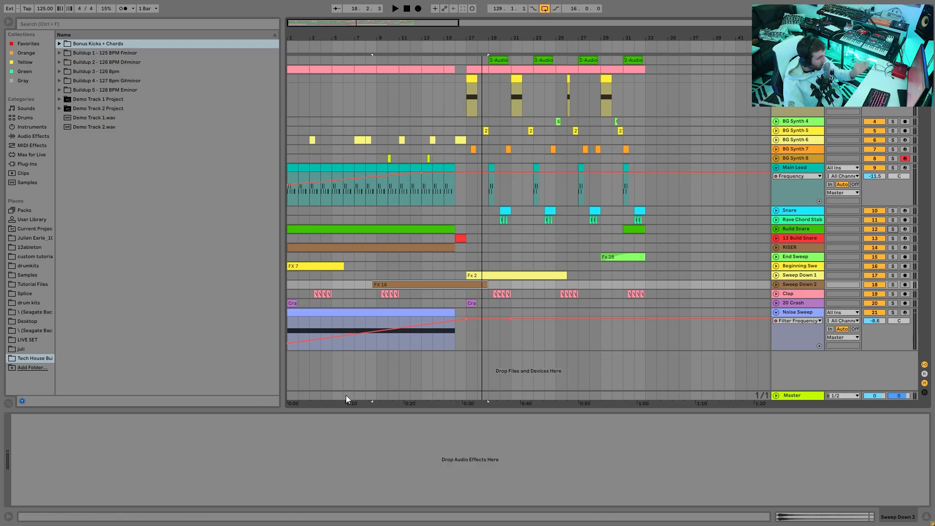
Step: Examine the stem files in the Buildup 1 - 125 BPM Fminor and Buildup 2 - 126 BPM D#minor sample folders
{"action": "left_click", "coordinate": [106, 53]}
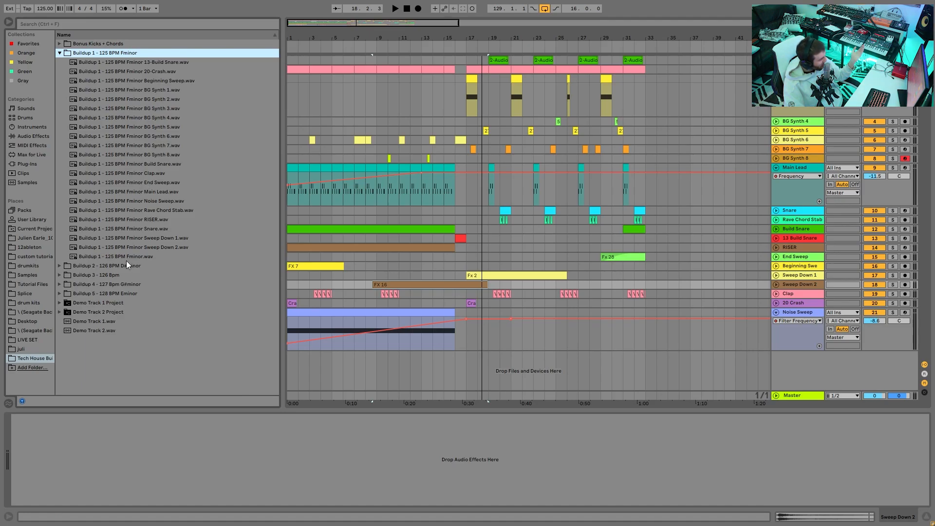
{"action": "left_click", "coordinate": [107, 269]}
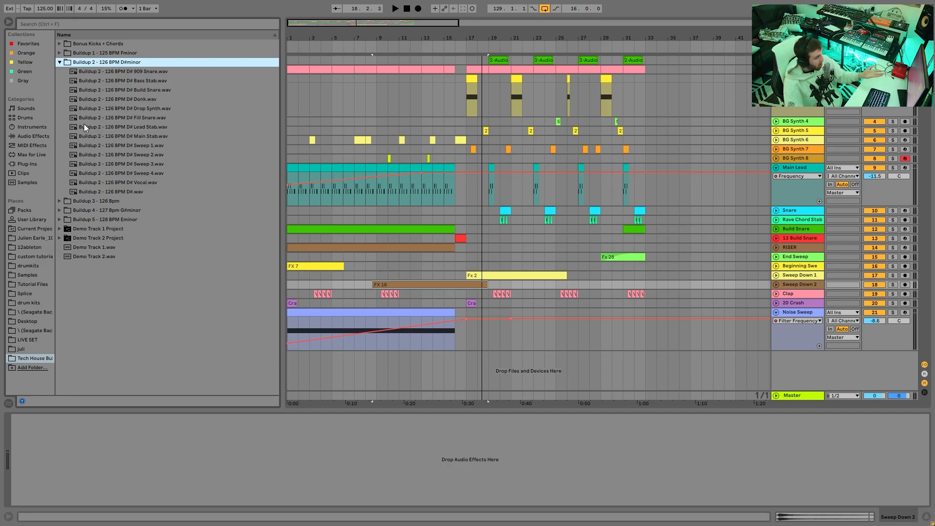
{"action": "key", "text": "Left"}
{"action": "key", "text": "Down"}
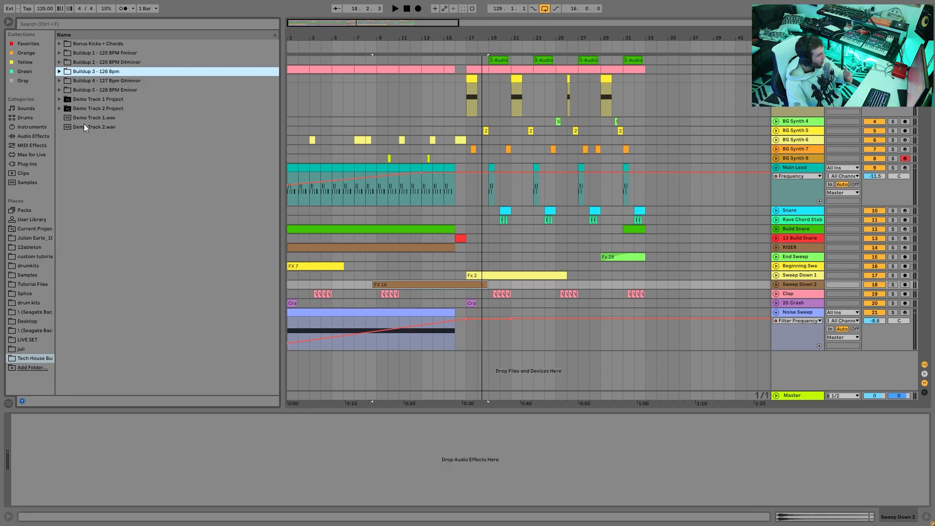
Step: Look inside the Demo Track 1 Project folder and preview Demo Track 1.wav and Demo Track 2.wav
{"action": "key", "text": "Down"}
{"action": "key", "text": "Down"}
{"action": "key", "text": "Down"}
{"action": "key", "text": "Right"}
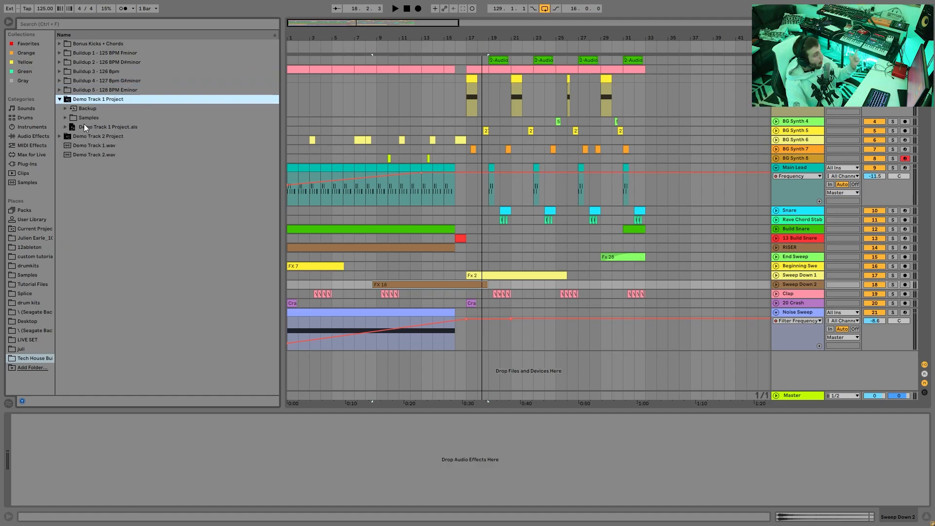
{"action": "key", "text": "Left"}
{"action": "key", "text": "Down"}
{"action": "key", "text": "Down"}
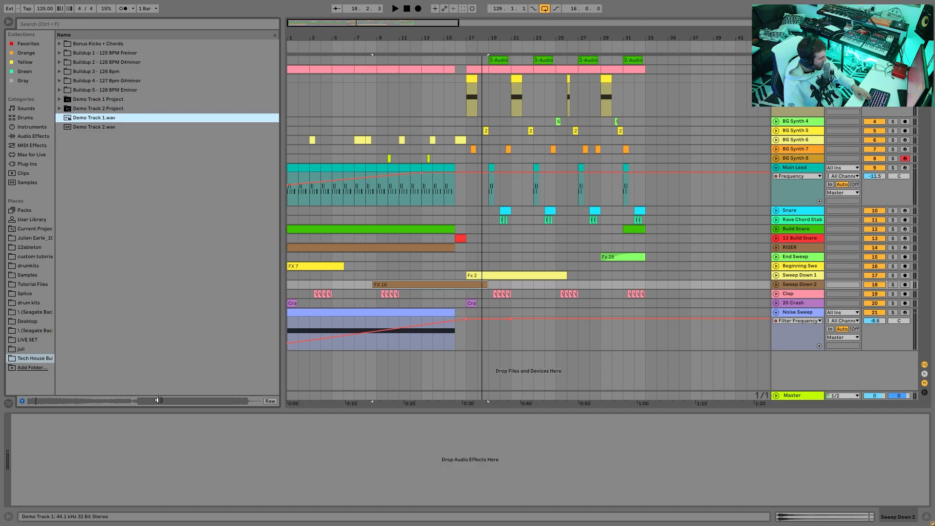
{"action": "left_click", "coordinate": [102, 128]}
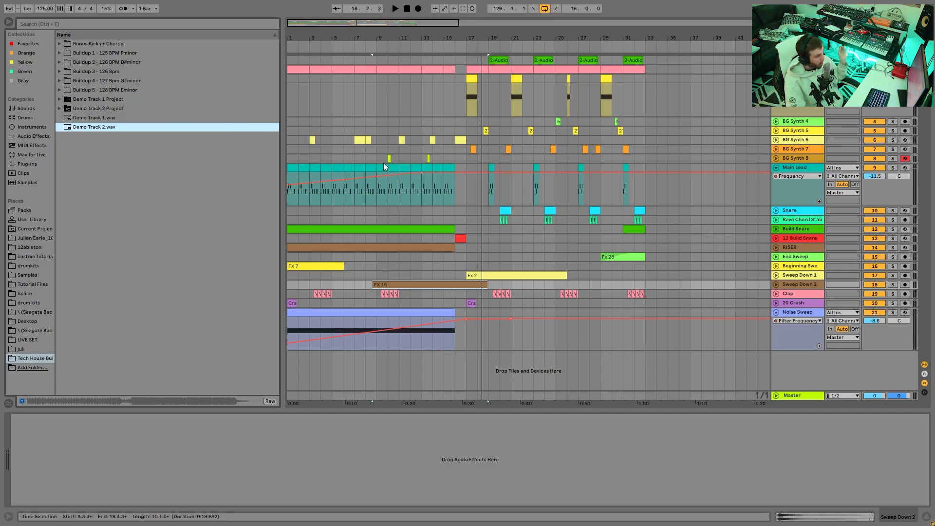
Step: Select the Main Lead clip around bar 8 to show its device chain, and fold the Main Lead track
{"action": "left_click", "coordinate": [368, 169]}
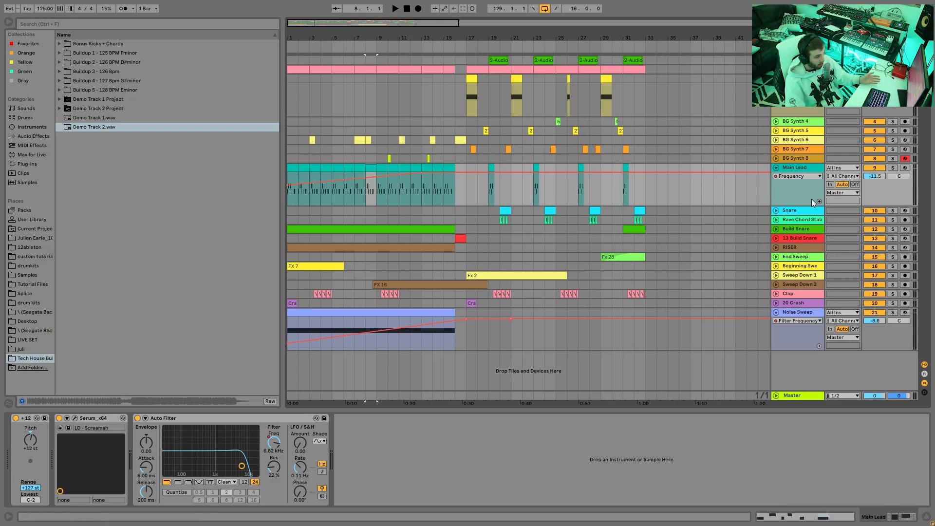
{"action": "left_click", "coordinate": [776, 168]}
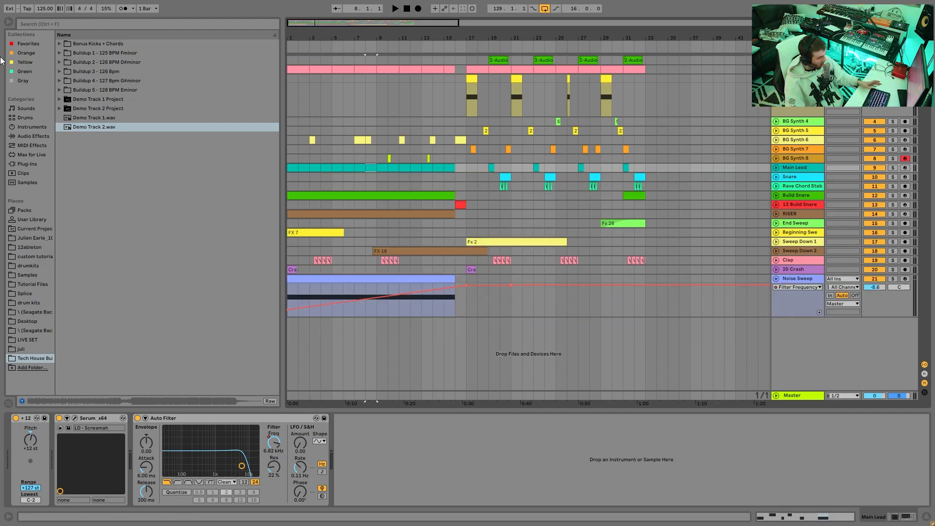